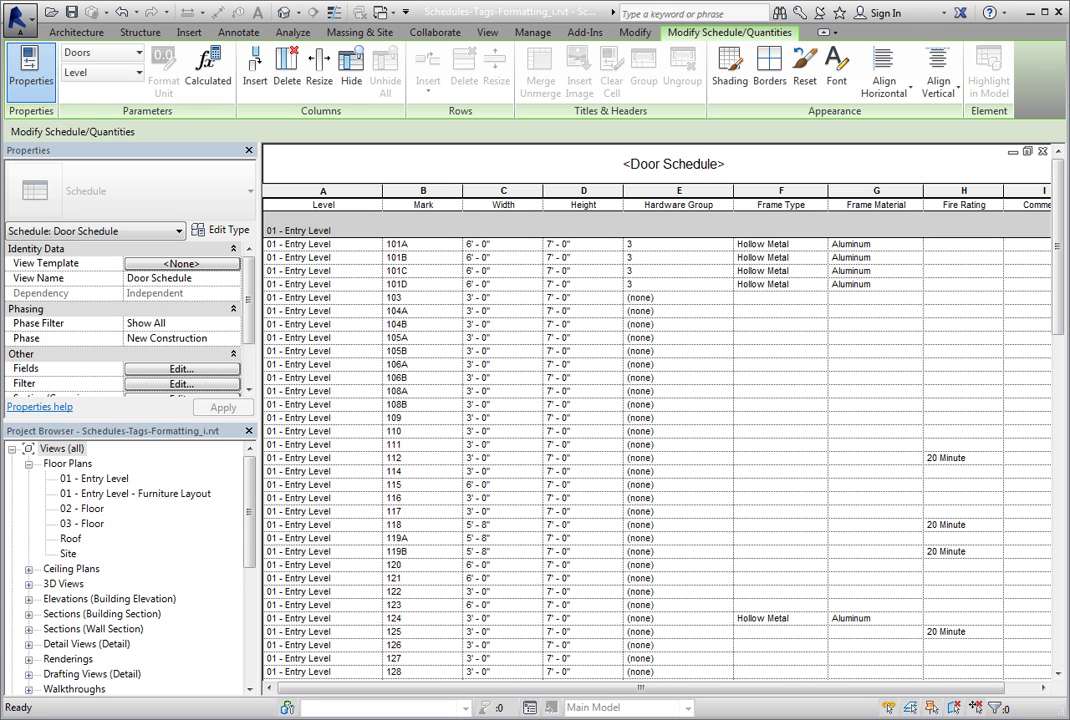
Group the Width and Height column headings under a new header and begin naming it Size
{"action": "left_click_drag", "start_coordinate": [548, 200], "coordinate": [538, 210]}
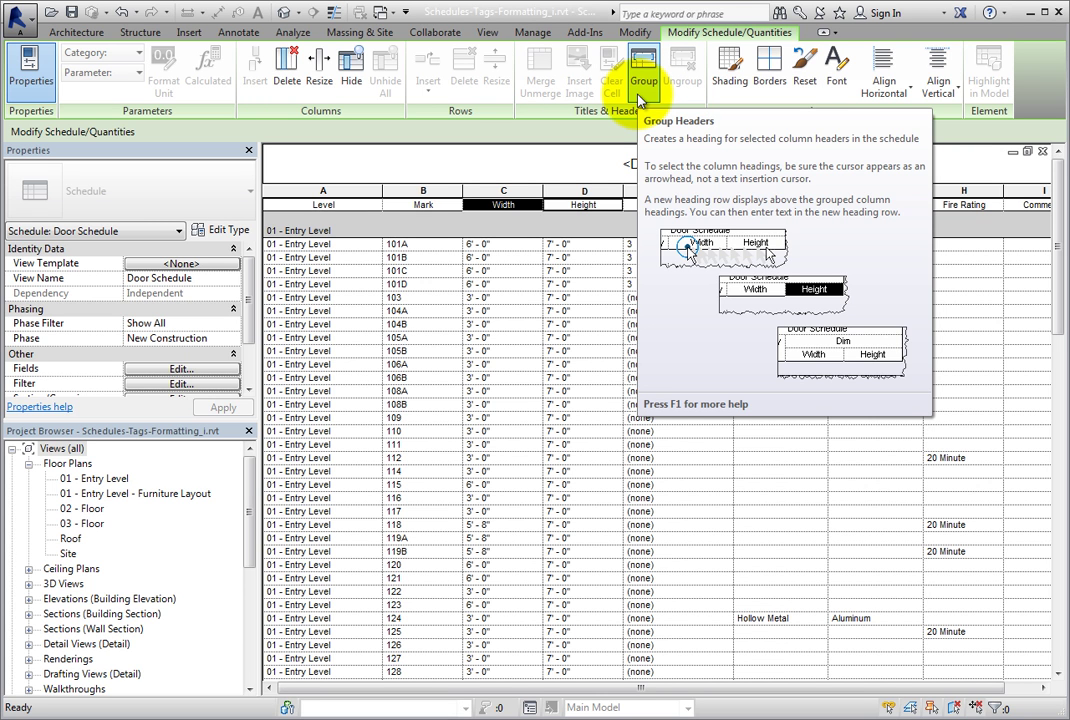
{"action": "left_click", "coordinate": [640, 92]}
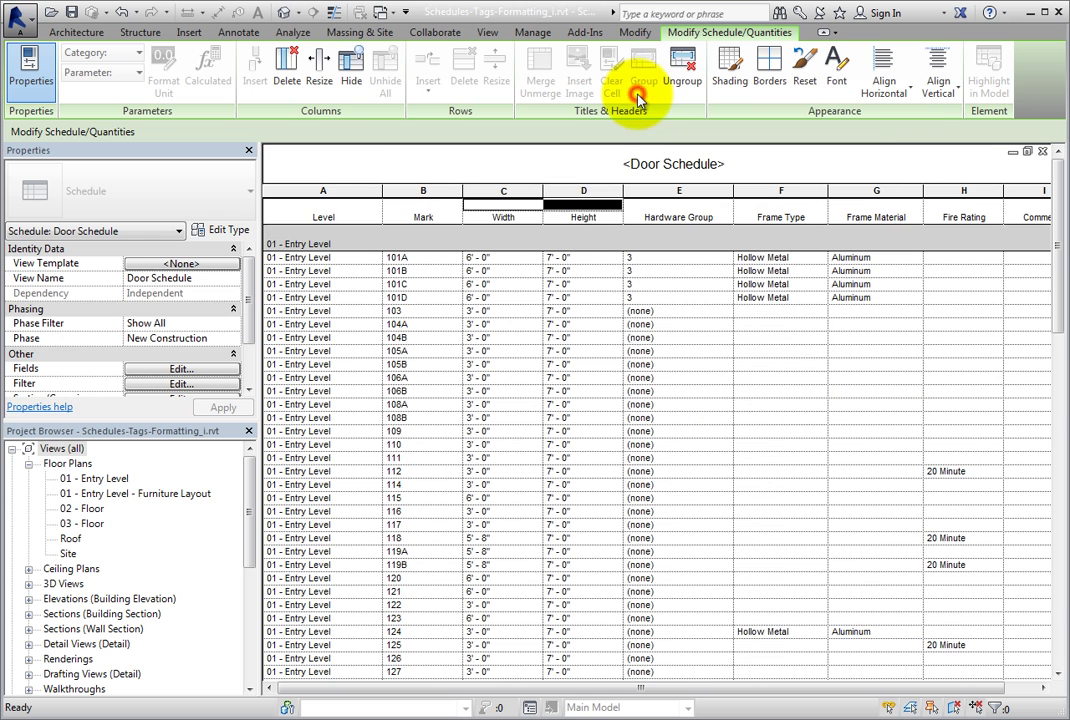
{"action": "left_click", "coordinate": [556, 217]}
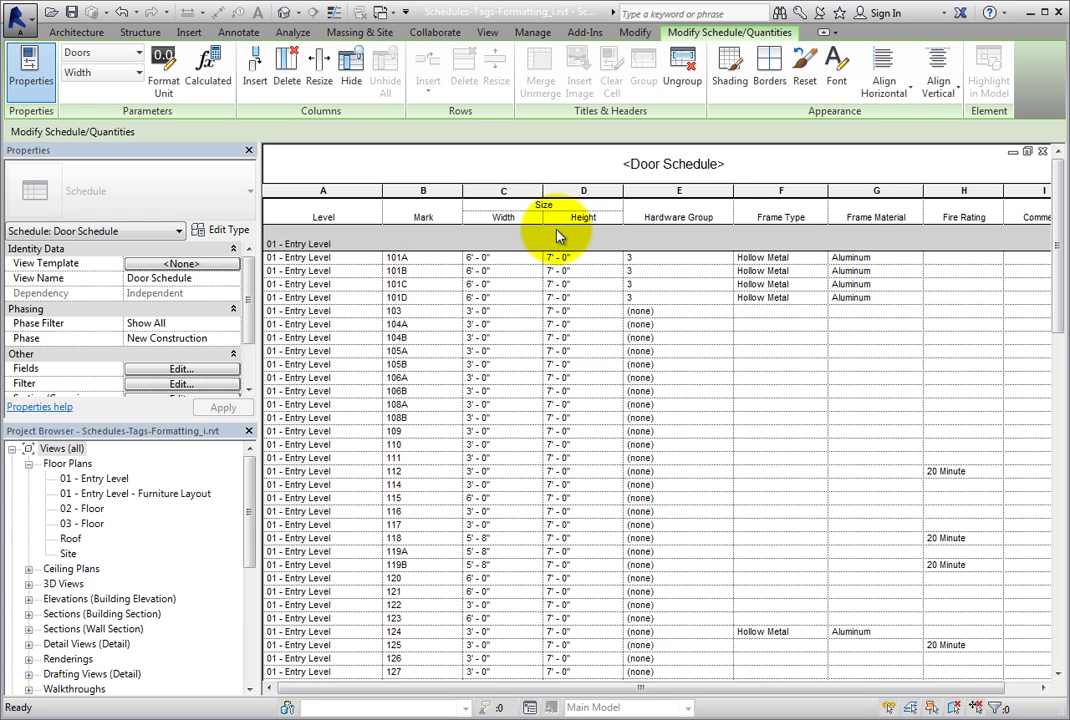
Group Frame Type and Frame Material under a new header named Frame
{"action": "left_click", "coordinate": [838, 222]}
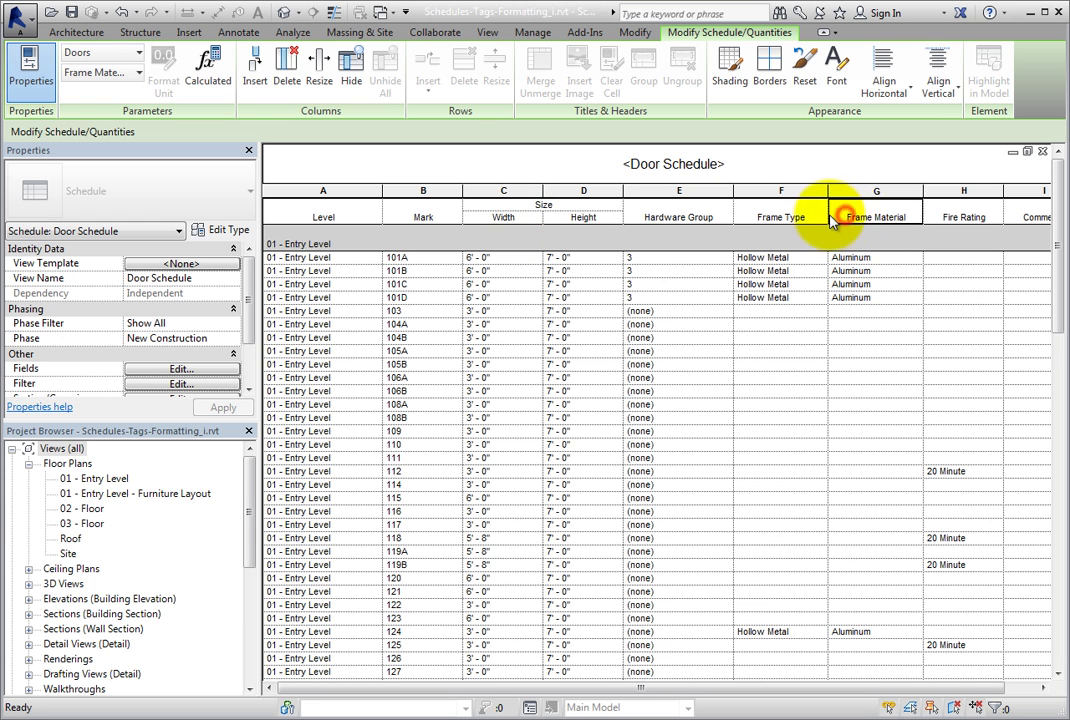
{"action": "left_click", "coordinate": [810, 218], "text": "shift"}
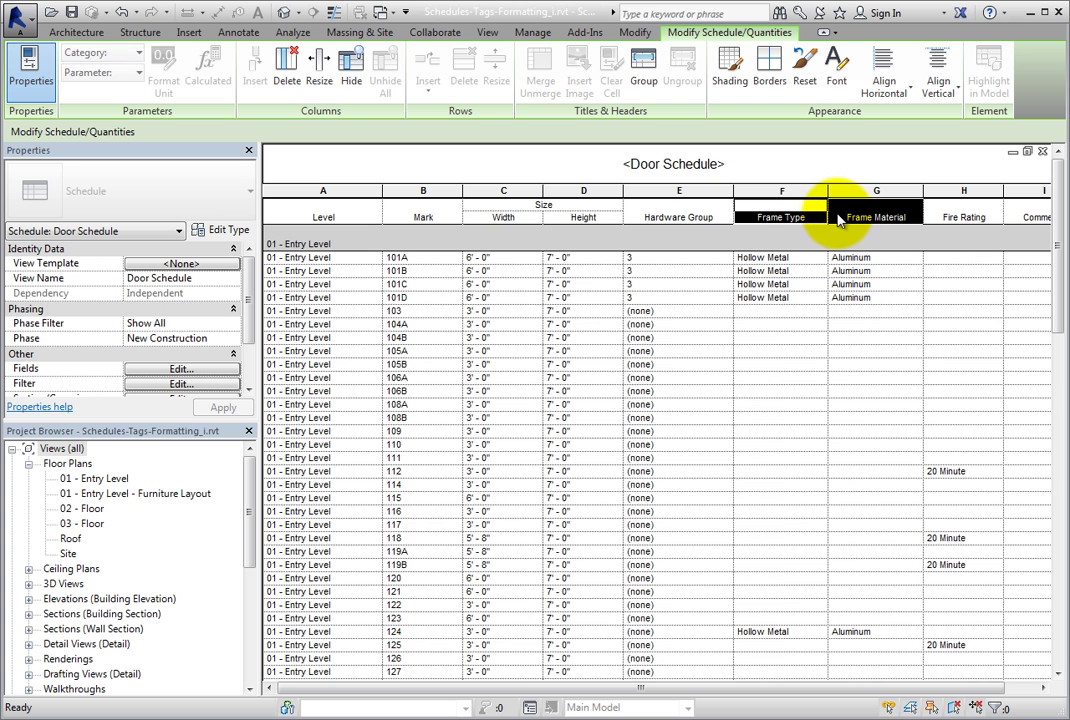
{"action": "right_click", "coordinate": [808, 213]}
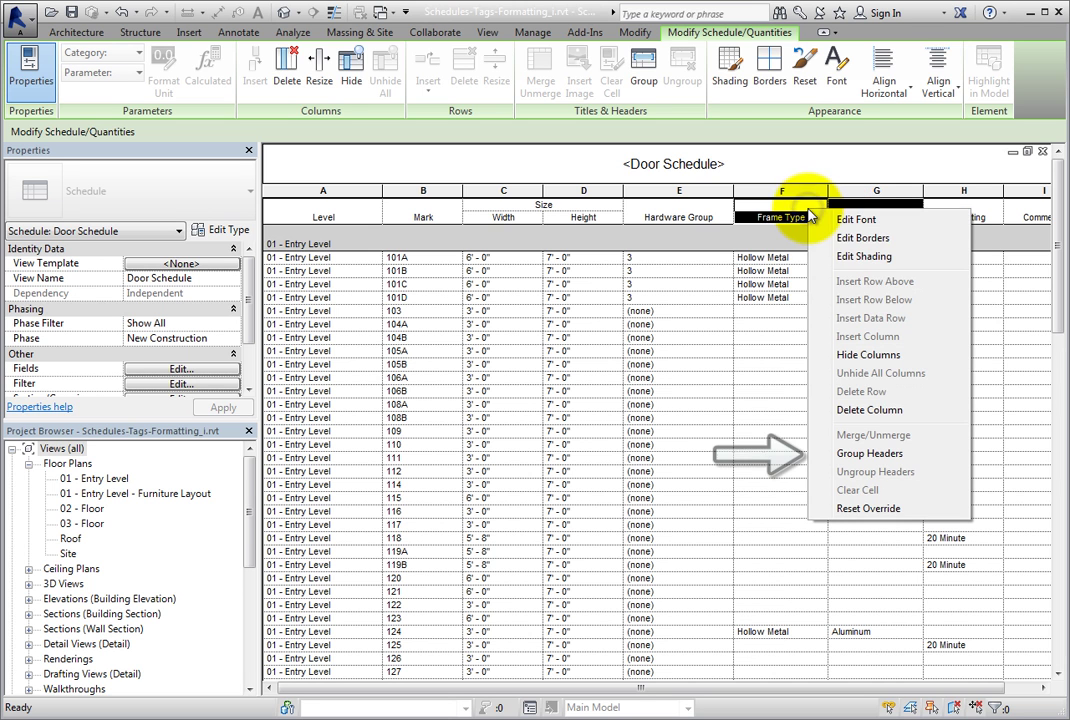
{"action": "left_click", "coordinate": [920, 452]}
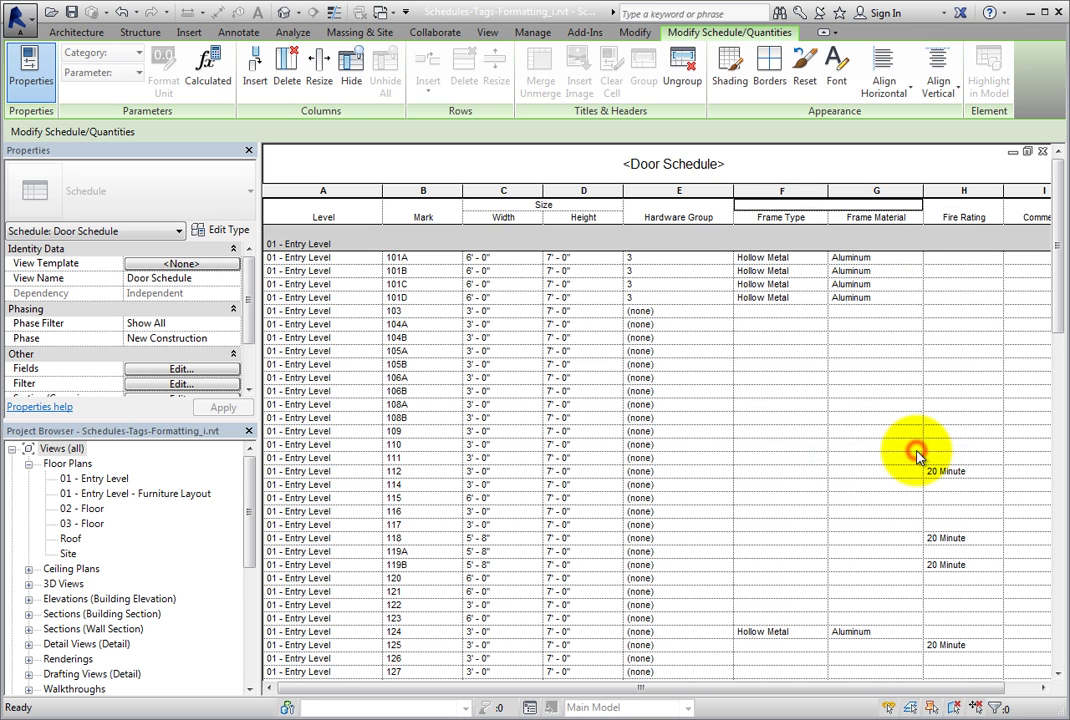
{"action": "left_click", "coordinate": [832, 205]}
{"action": "type", "text": "Frame"}
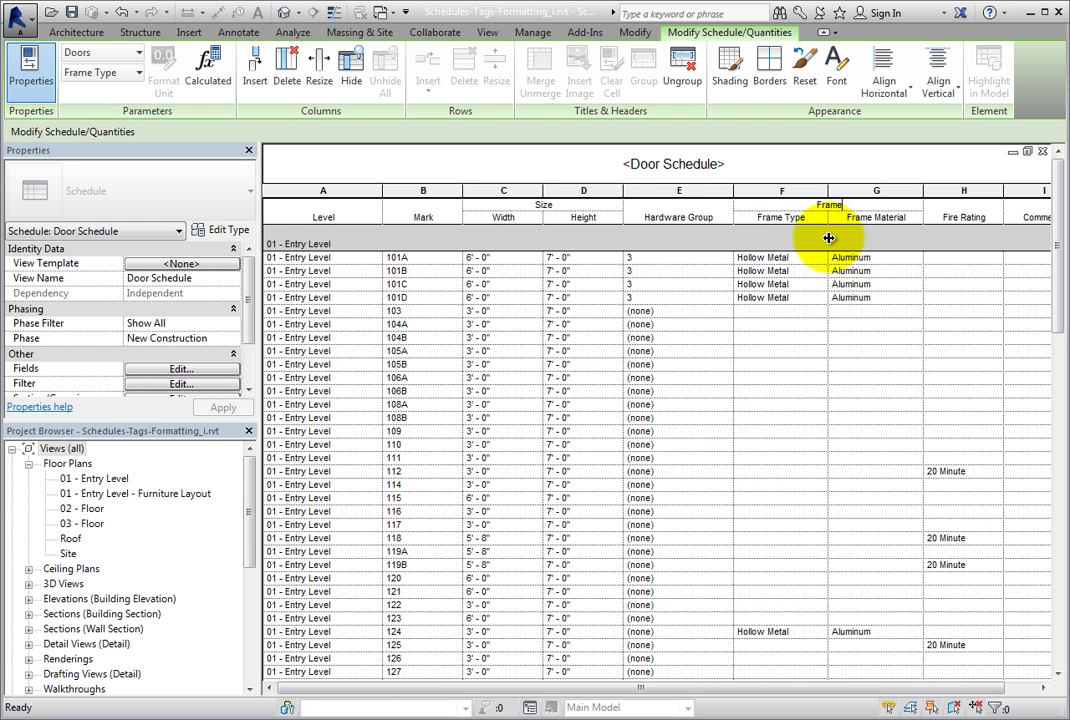
{"action": "left_click", "coordinate": [585, 204]}
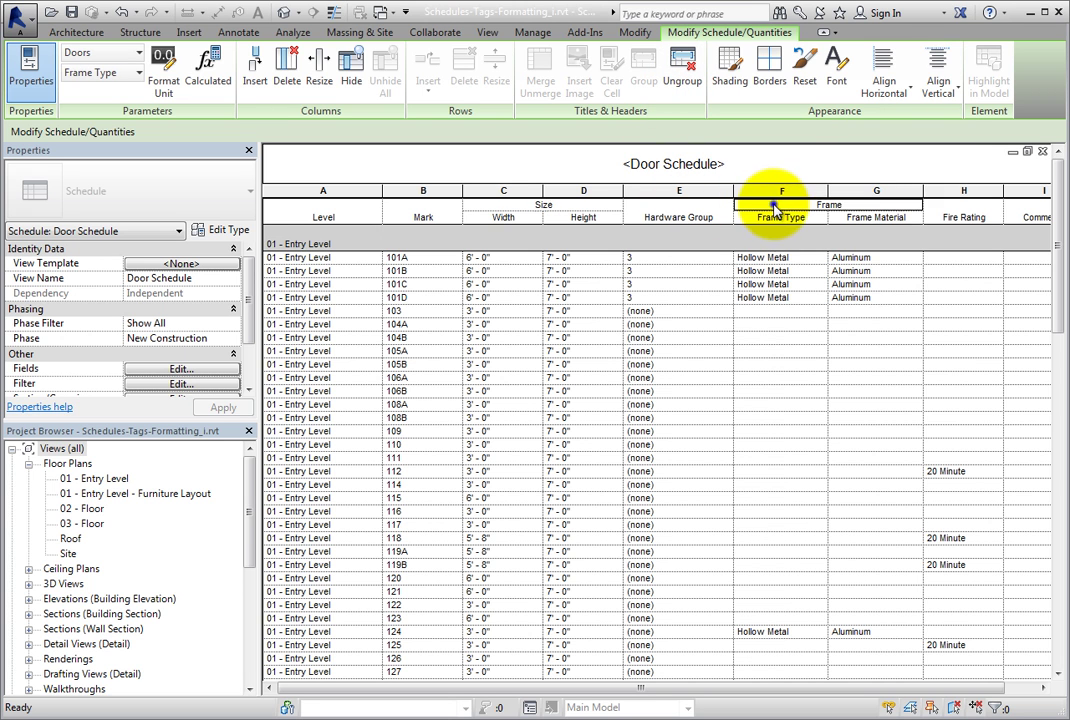
{"action": "right_click", "coordinate": [776, 207]}
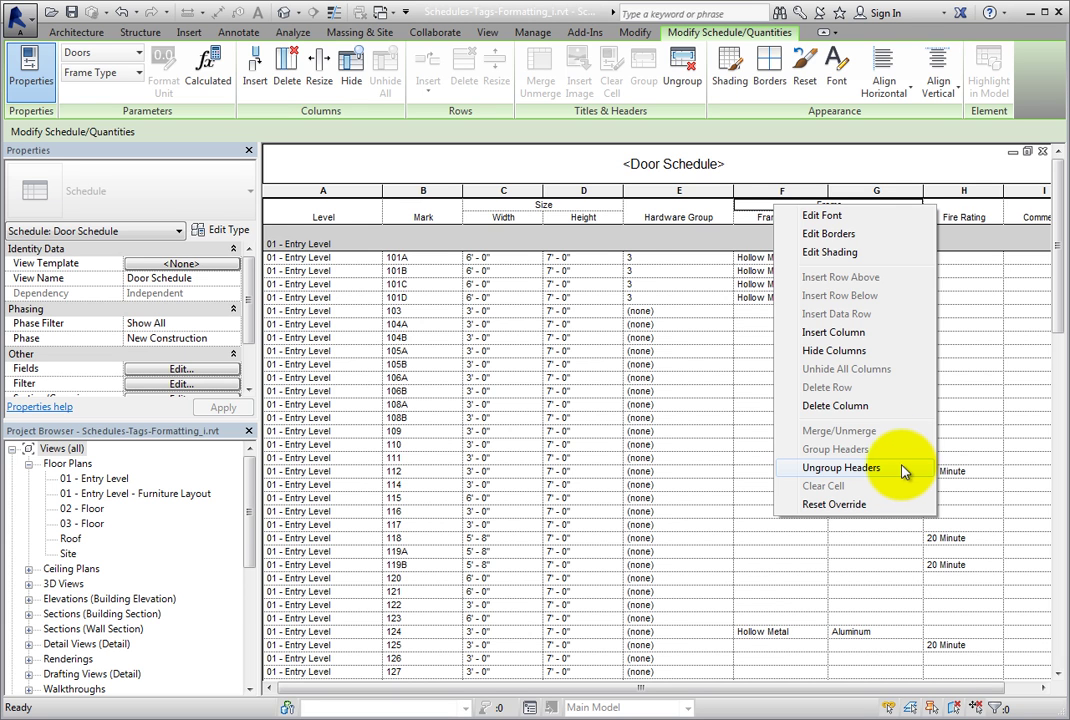
{"action": "left_click", "coordinate": [680, 232]}
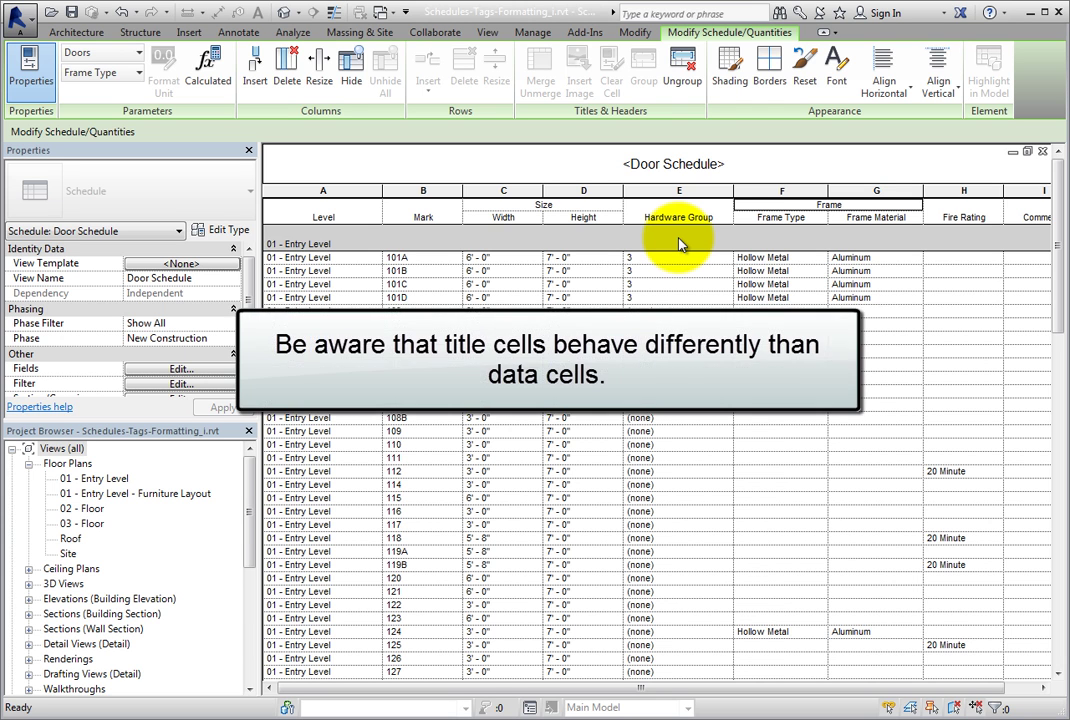
{"action": "left_click", "coordinate": [607, 166]}
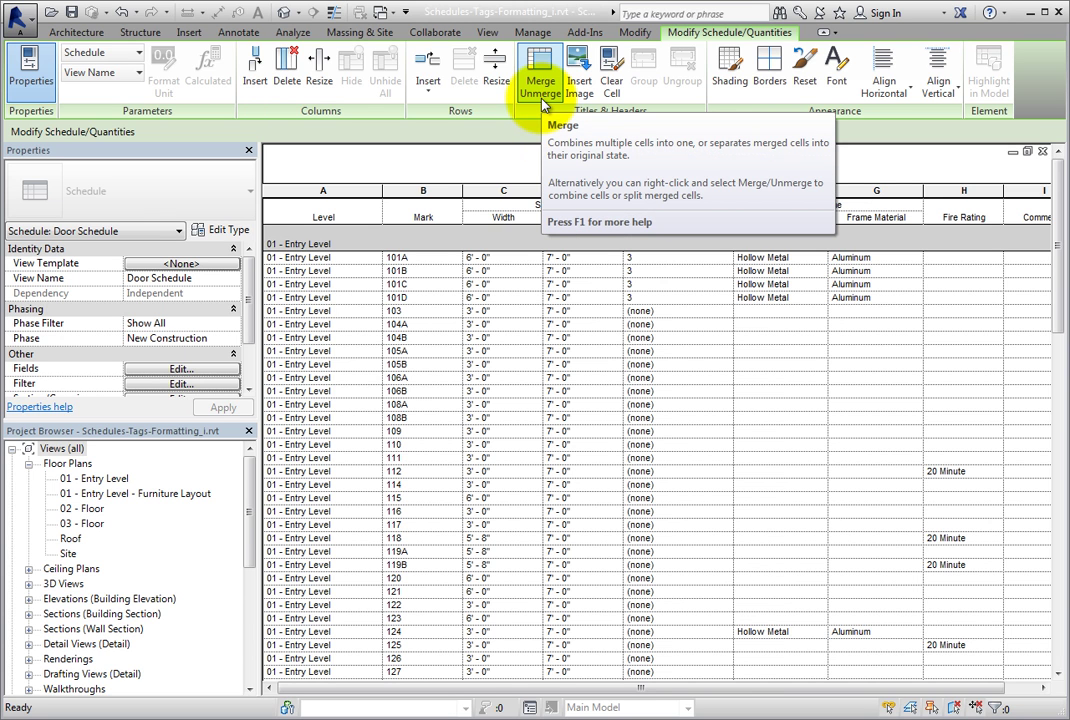
{"action": "left_click", "coordinate": [541, 100]}
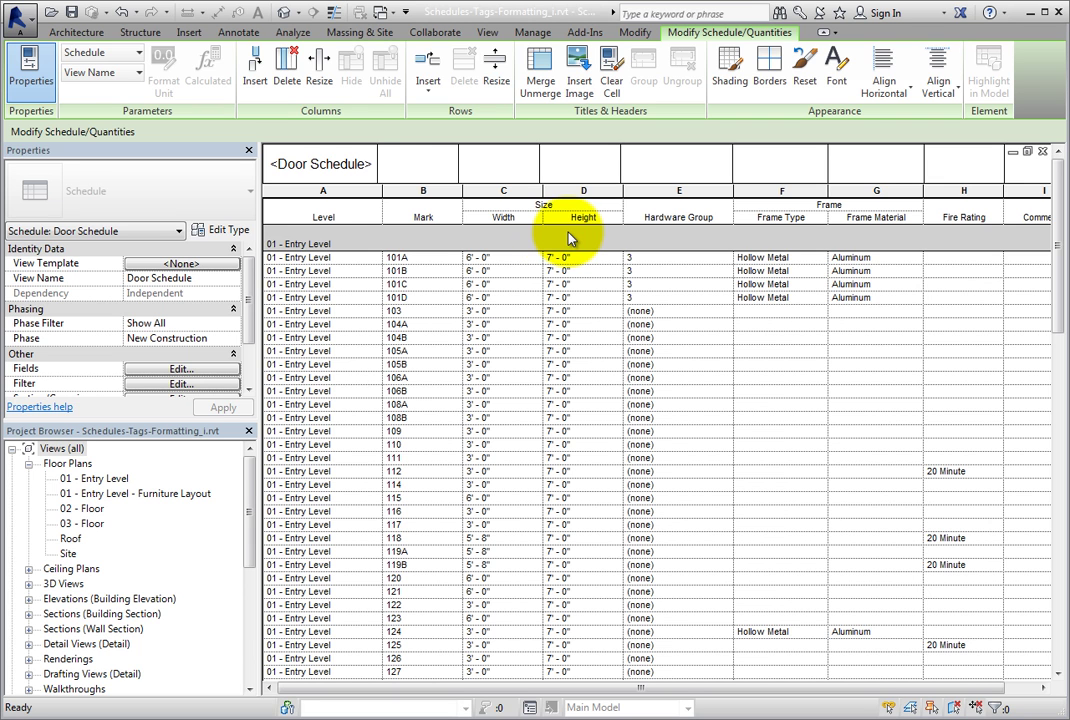
{"action": "left_click_drag", "start_coordinate": [367, 168], "coordinate": [1066, 162]}
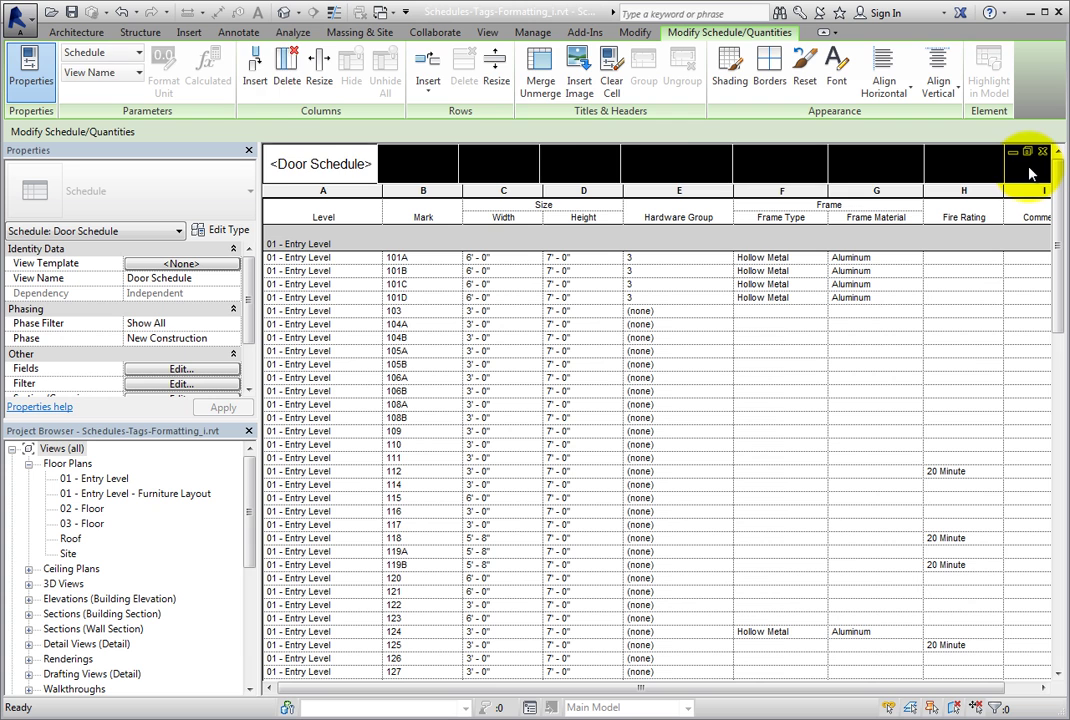
{"action": "left_click", "coordinate": [540, 92]}
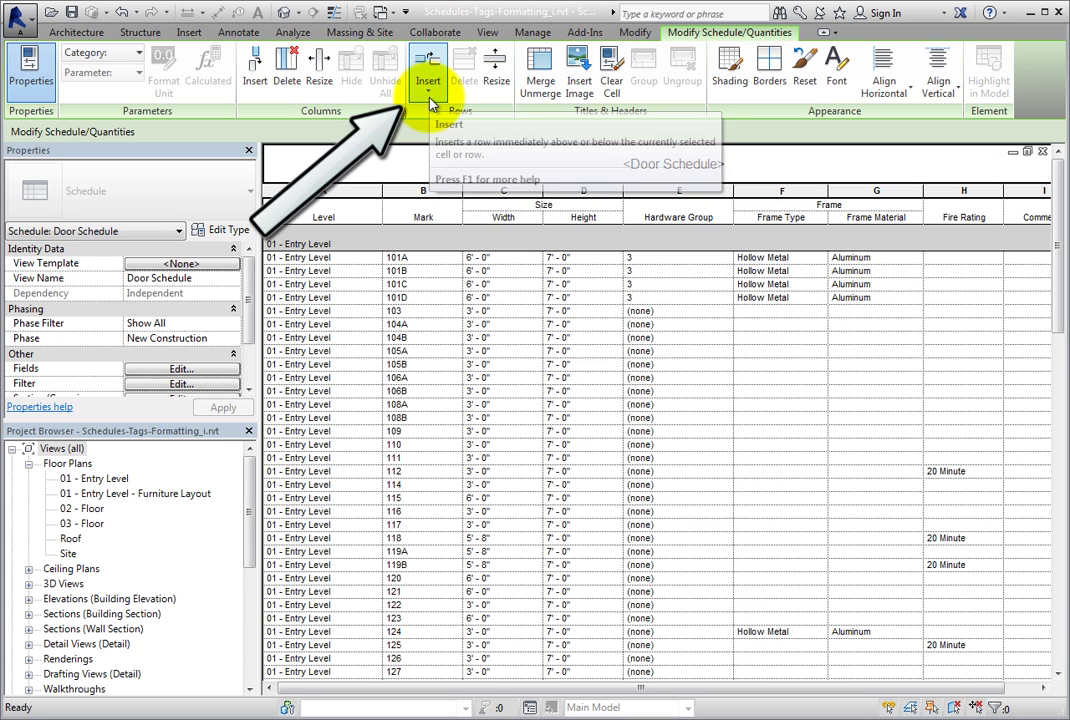
With the title cell selected, show the Rows panel's Insert choices
{"action": "left_click", "coordinate": [430, 100]}
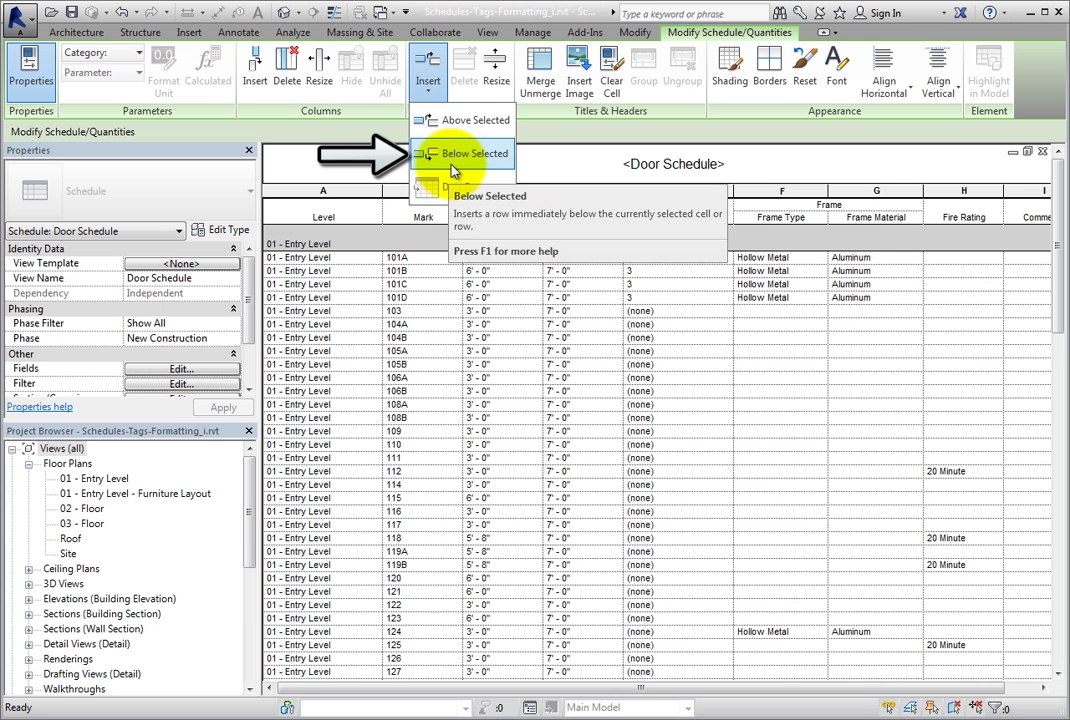
Insert one empty row below the Door Schedule title and another above it
{"action": "left_click", "coordinate": [452, 168]}
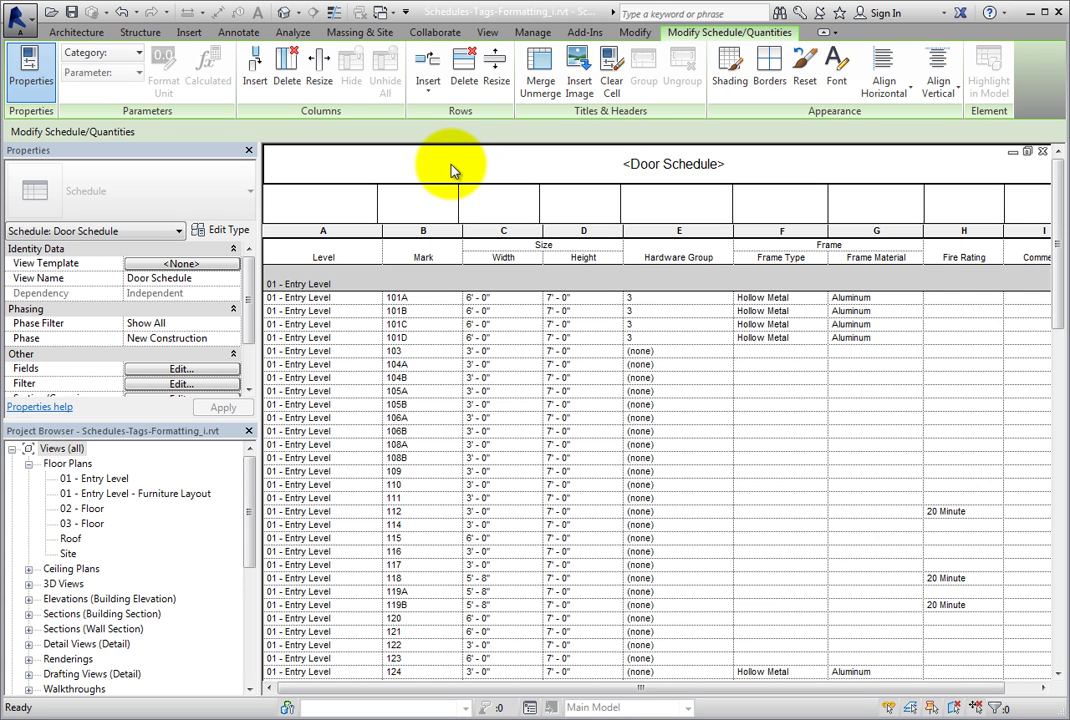
{"action": "left_click", "coordinate": [432, 92]}
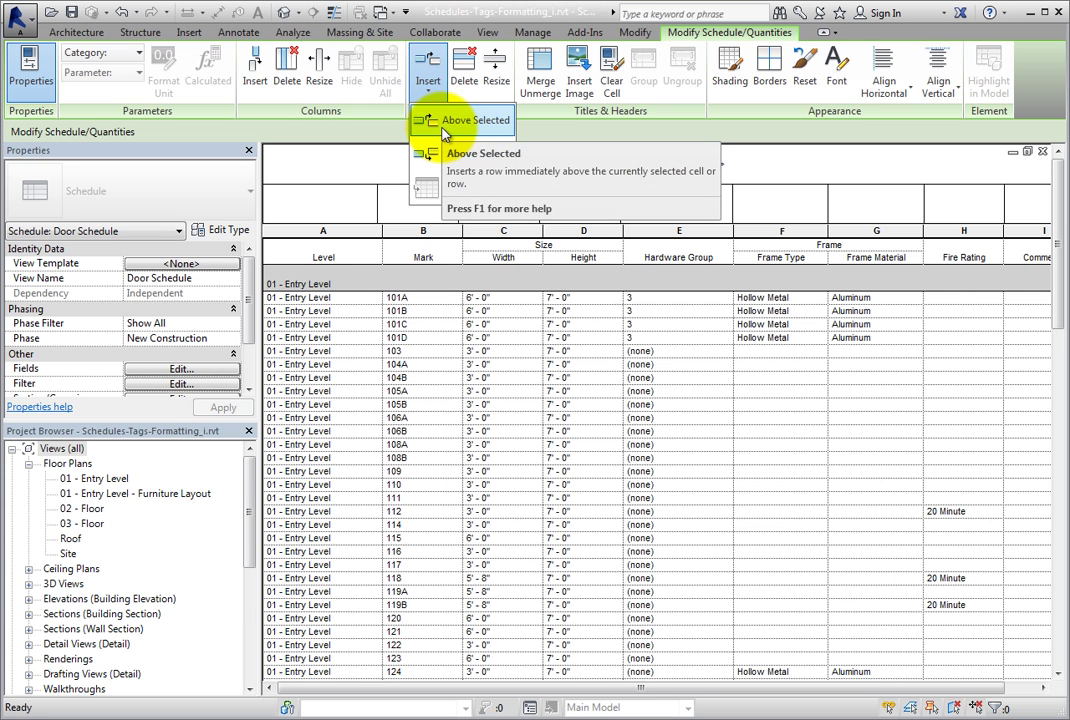
{"action": "left_click", "coordinate": [442, 128]}
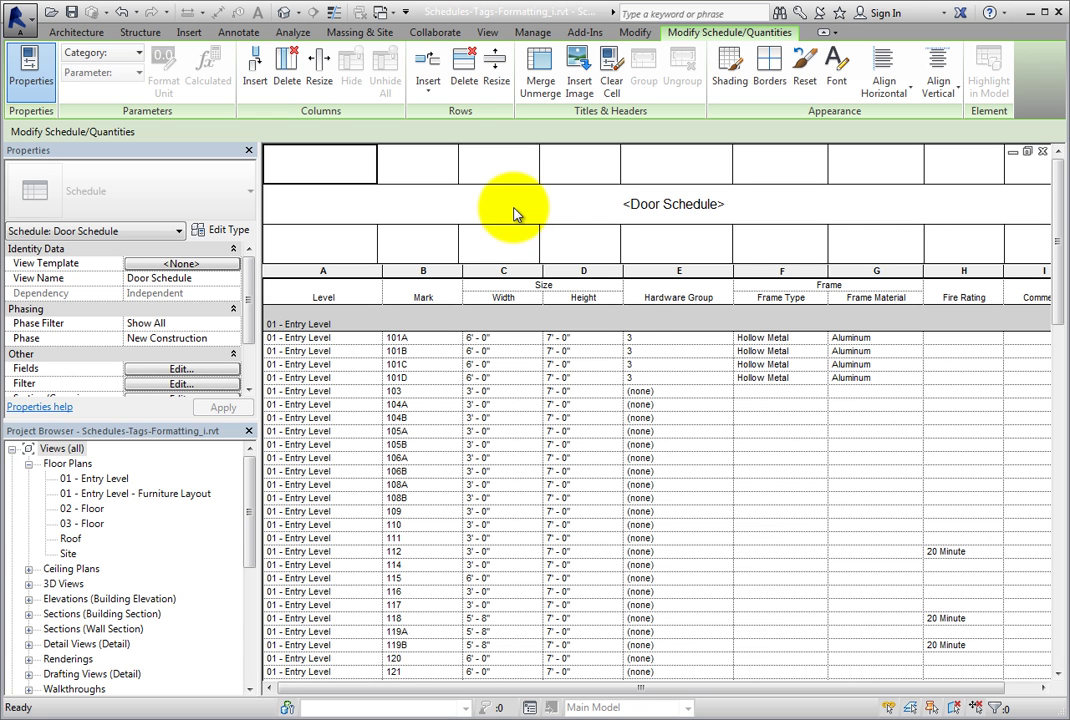
Shift the blank header-row dividers above columns F/G and G/H to the right
{"action": "left_click_drag", "start_coordinate": [743, 690], "coordinate": [705, 697]}
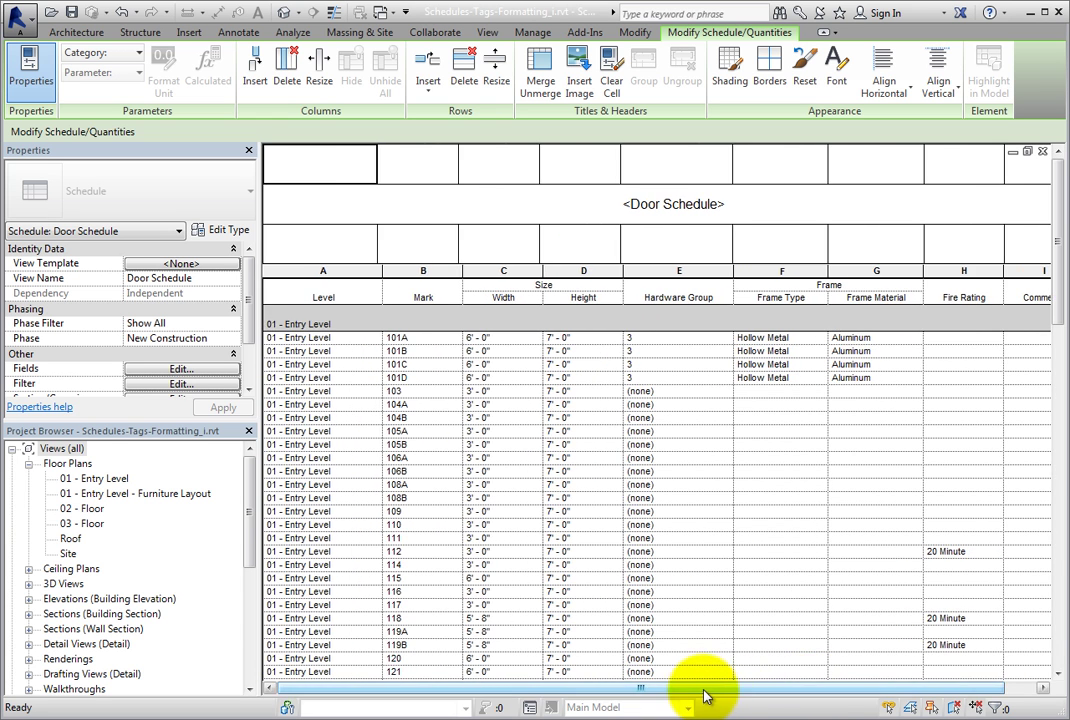
{"action": "left_click", "coordinate": [833, 247]}
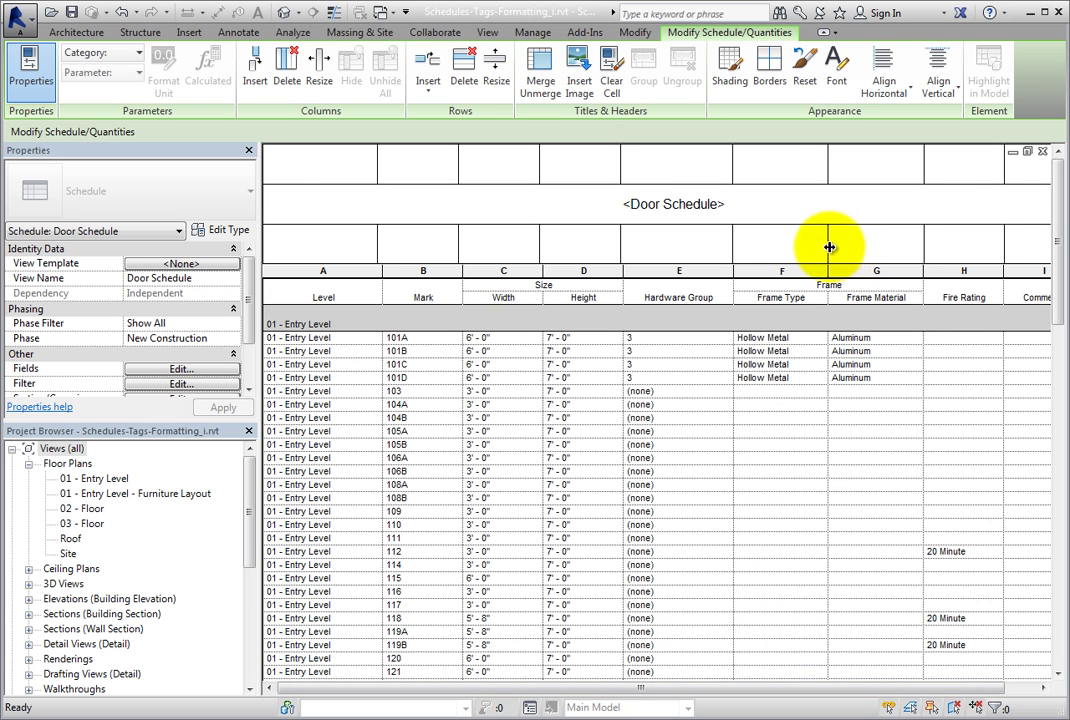
{"action": "left_click_drag", "start_coordinate": [831, 245], "coordinate": [865, 247]}
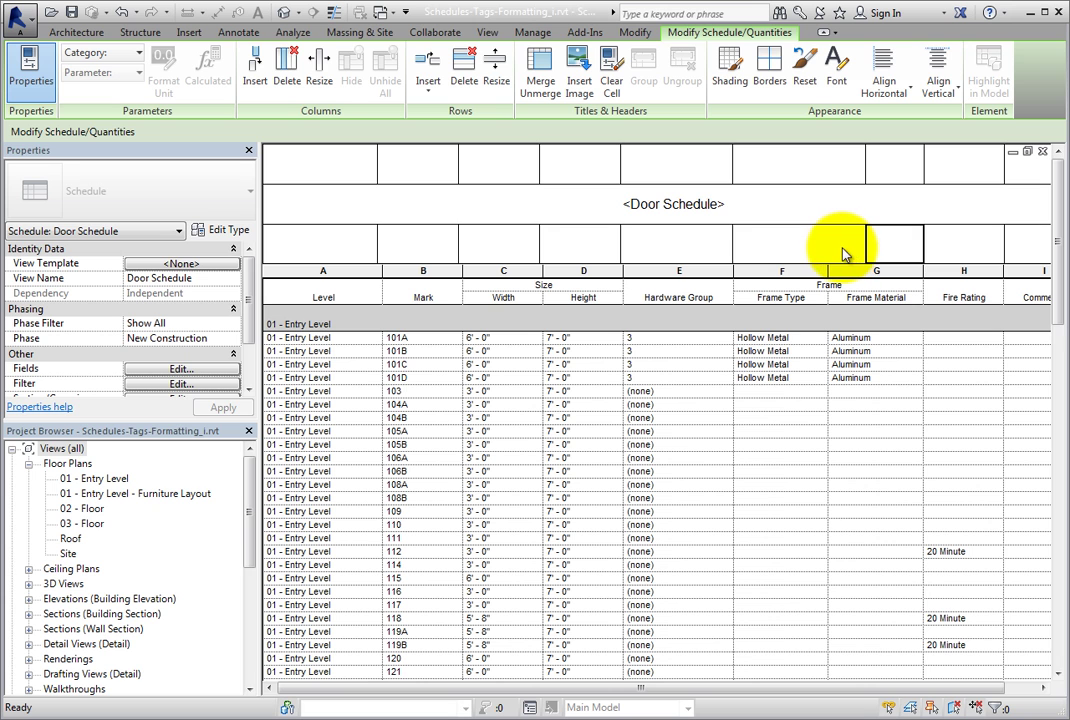
{"action": "left_click", "coordinate": [837, 247]}
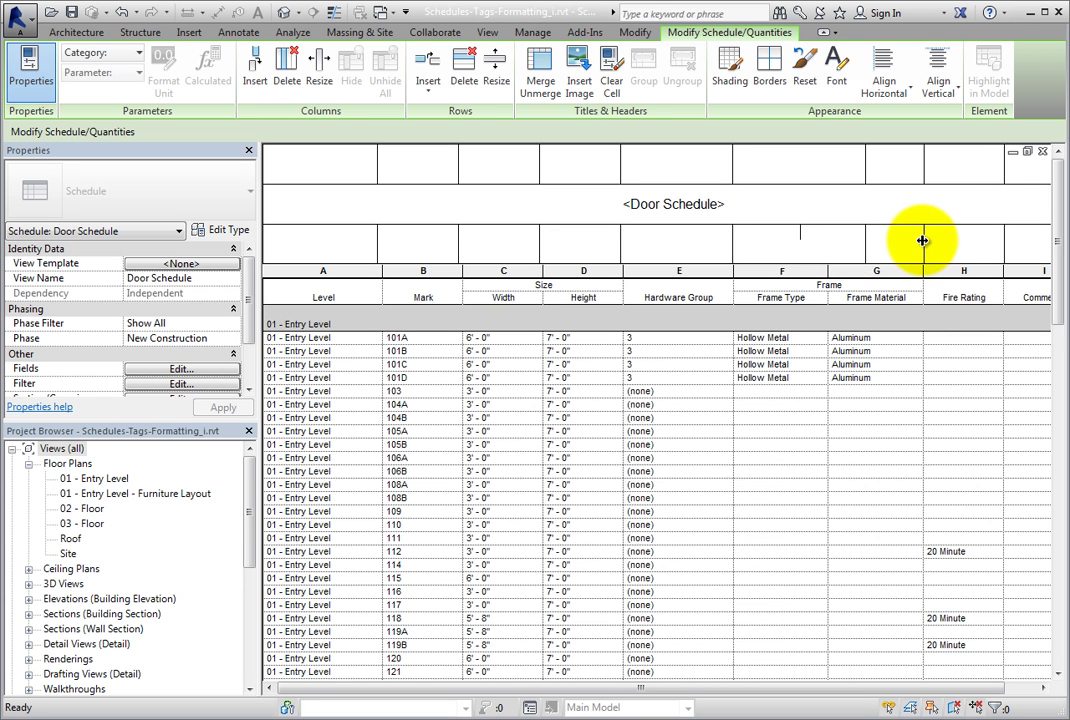
{"action": "left_click_drag", "start_coordinate": [923, 240], "coordinate": [950, 240]}
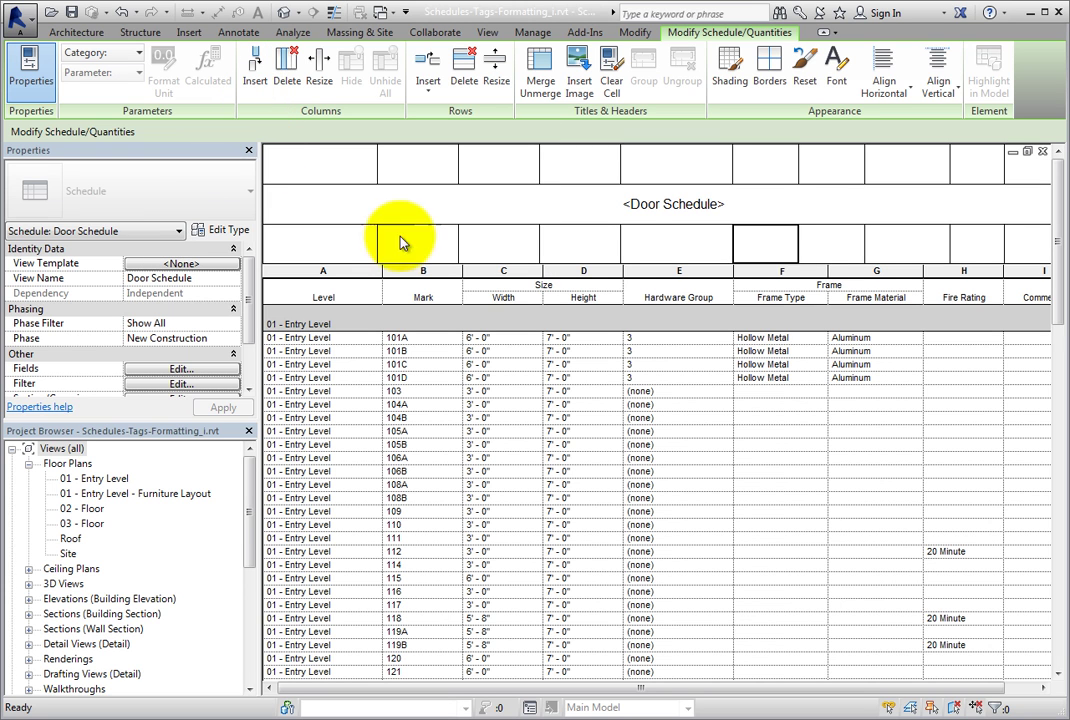
{"action": "left_click", "coordinate": [781, 250]}
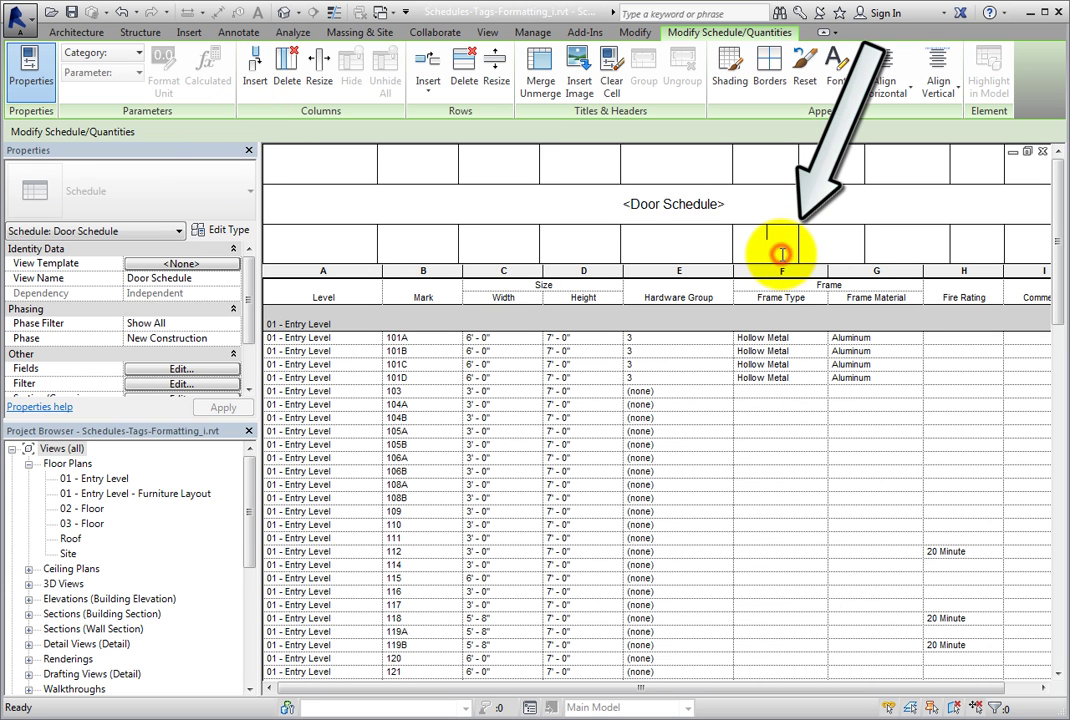
{"action": "left_click", "coordinate": [816, 244]}
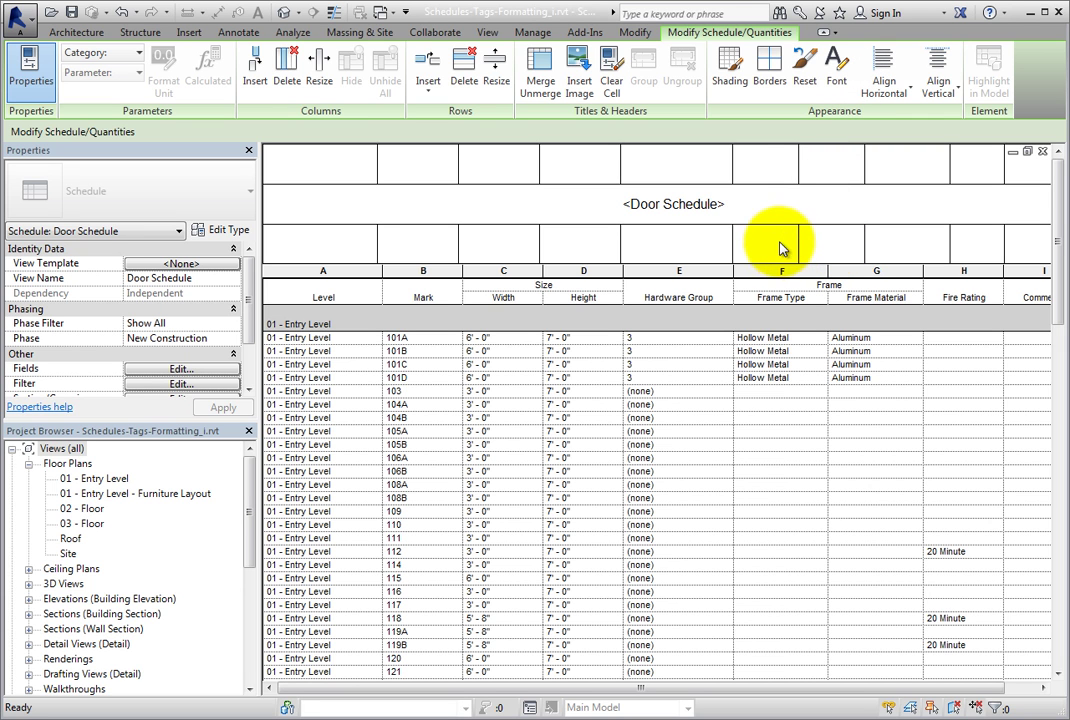
{"action": "right_click", "coordinate": [771, 245]}
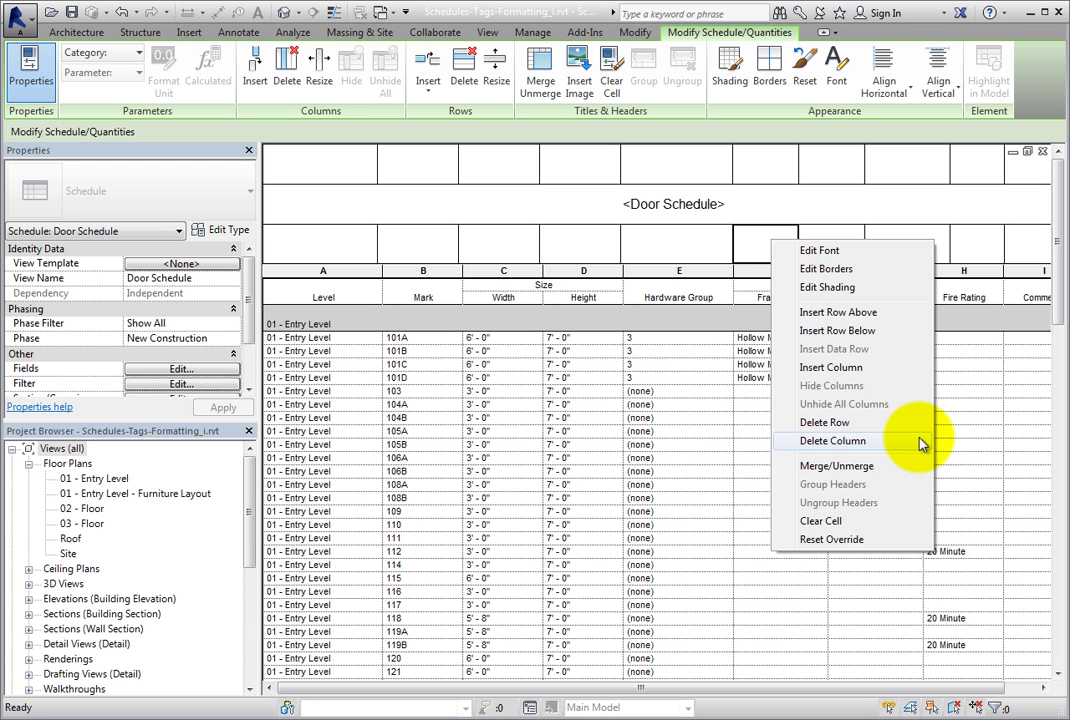
{"action": "key", "text": "Escape"}
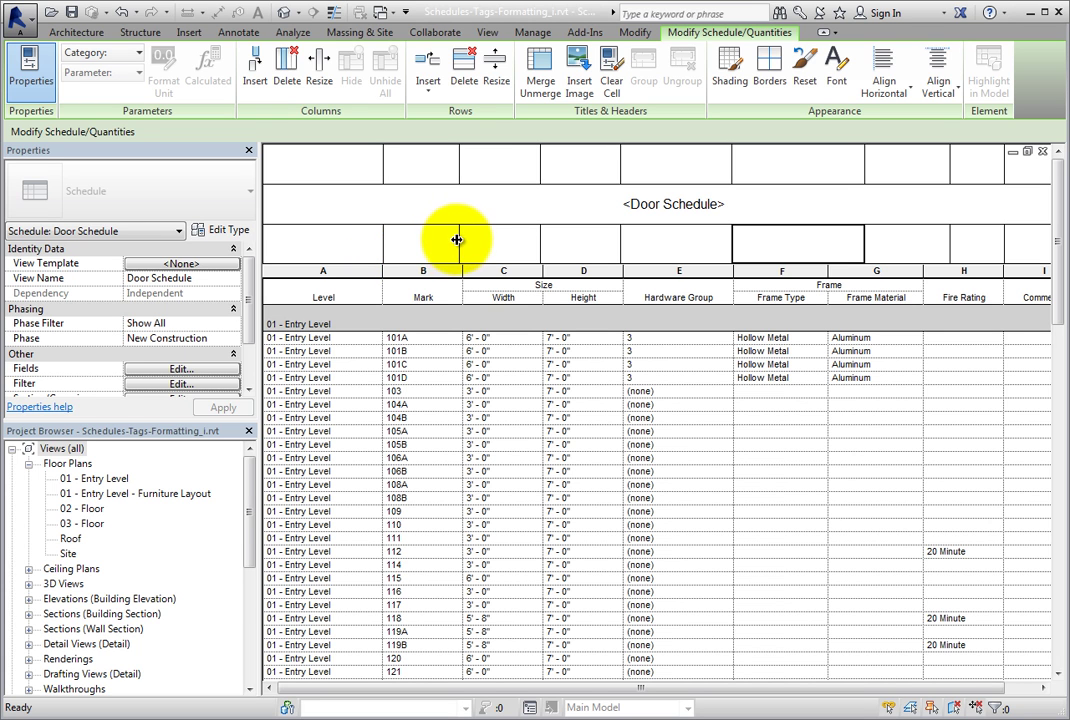
{"action": "left_click", "coordinate": [362, 249]}
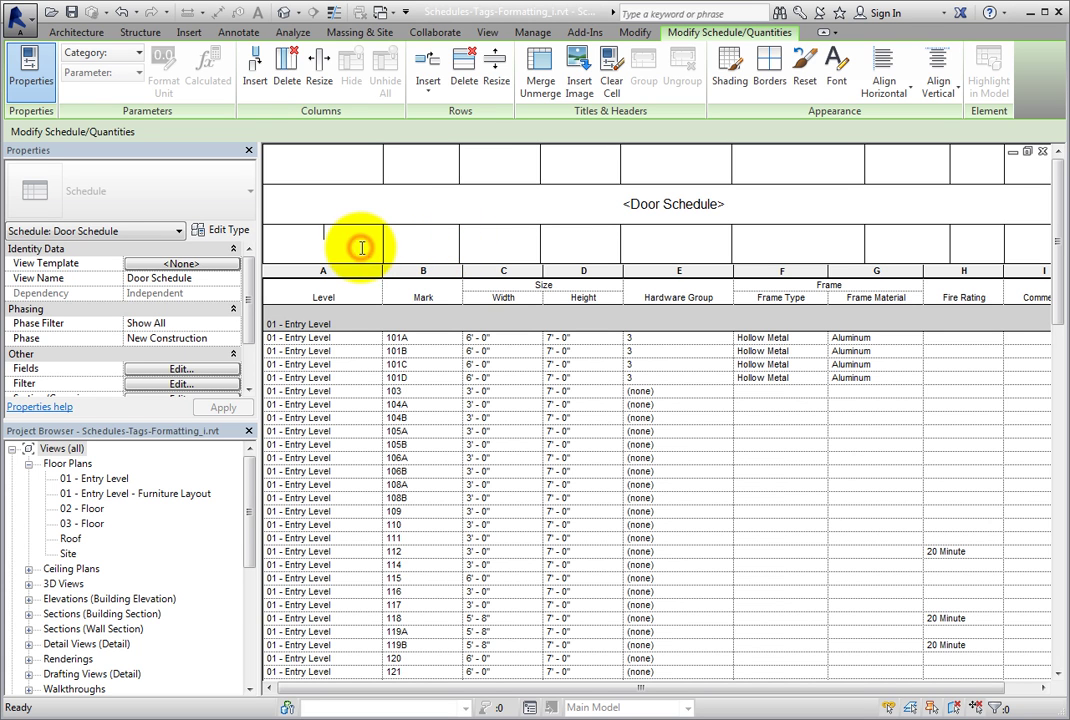
{"action": "left_click", "coordinate": [355, 157]}
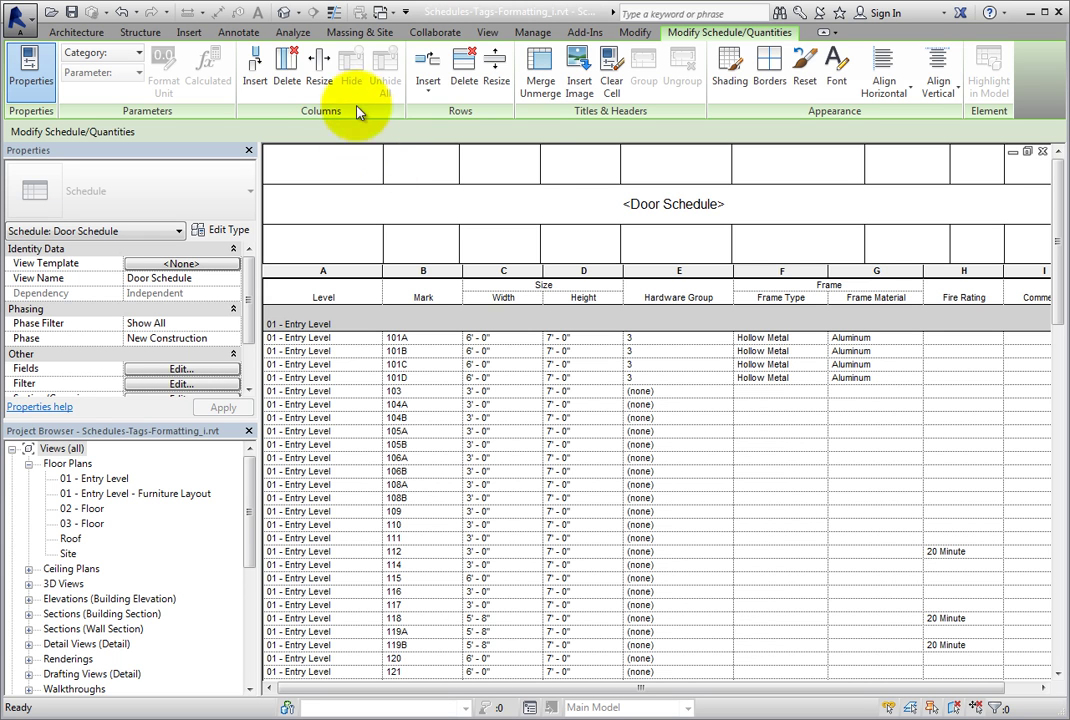
Resize column A's top header cell from 1.4896" to 3" wide
{"action": "left_click", "coordinate": [323, 96]}
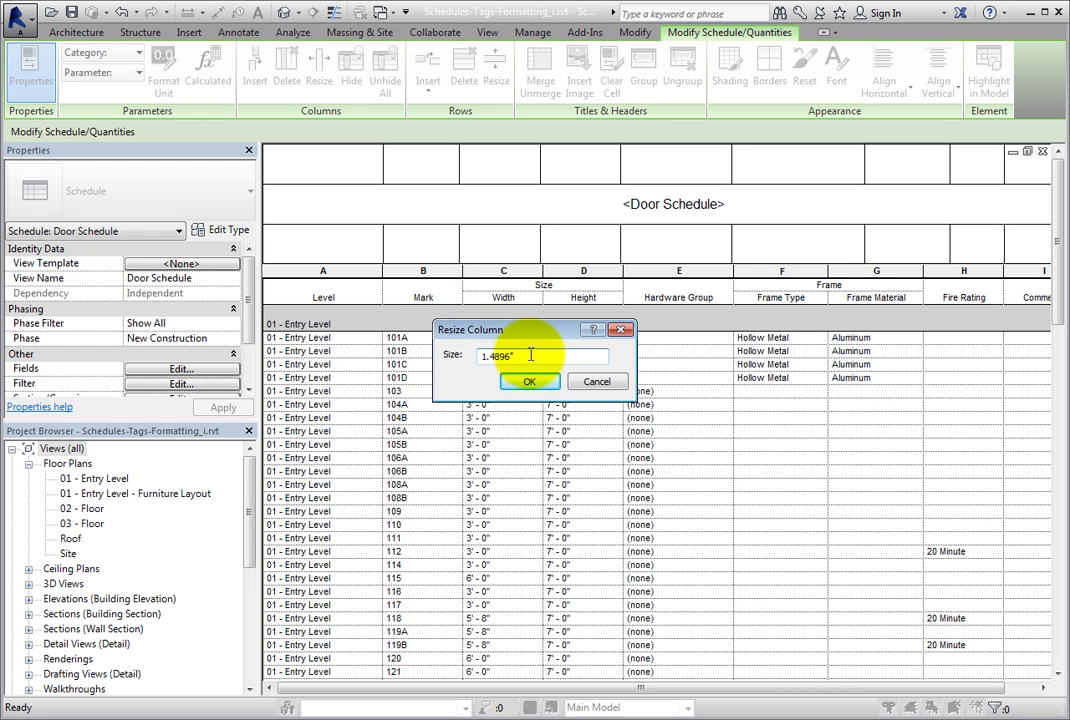
{"action": "left_click_drag", "start_coordinate": [527, 355], "coordinate": [478, 358]}
{"action": "key", "text": "BackSpace"}
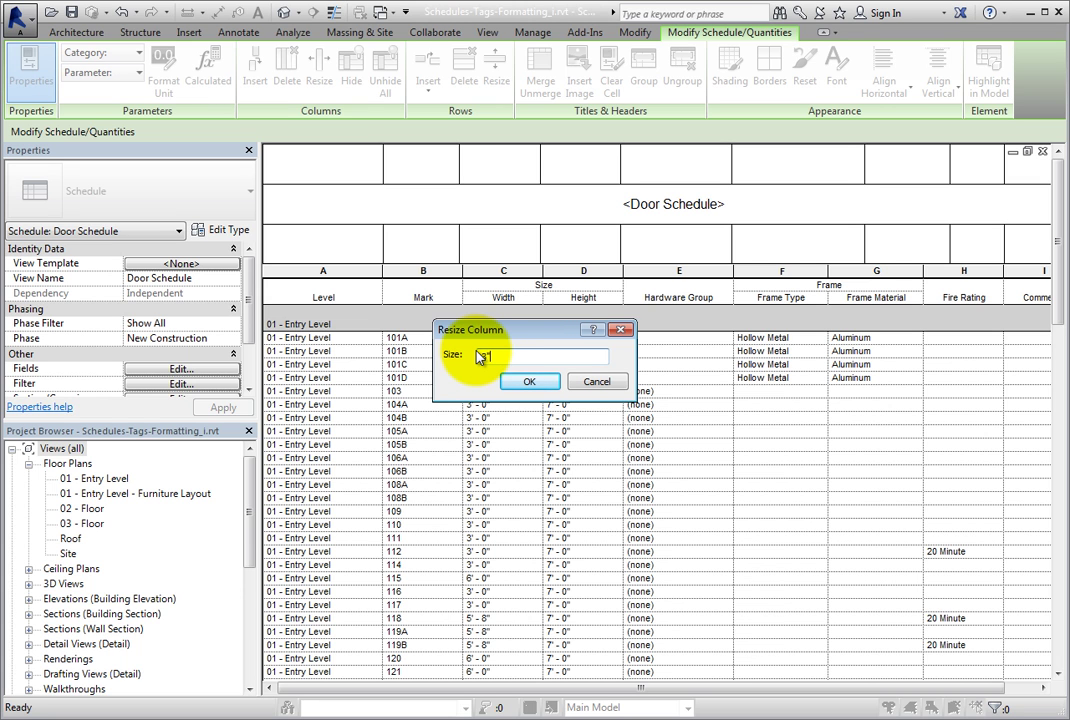
{"action": "type", "text": "3\""}
{"action": "left_click", "coordinate": [529, 381]}
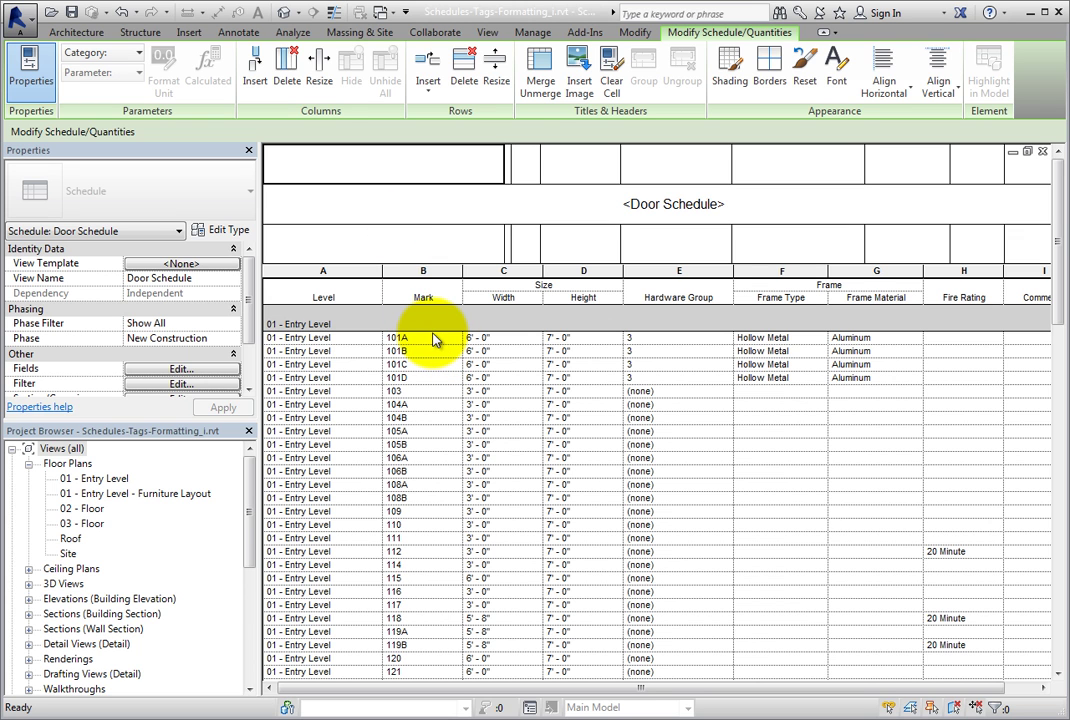
Set the header row height from 0.5000" to 1"
{"action": "left_click", "coordinate": [497, 100]}
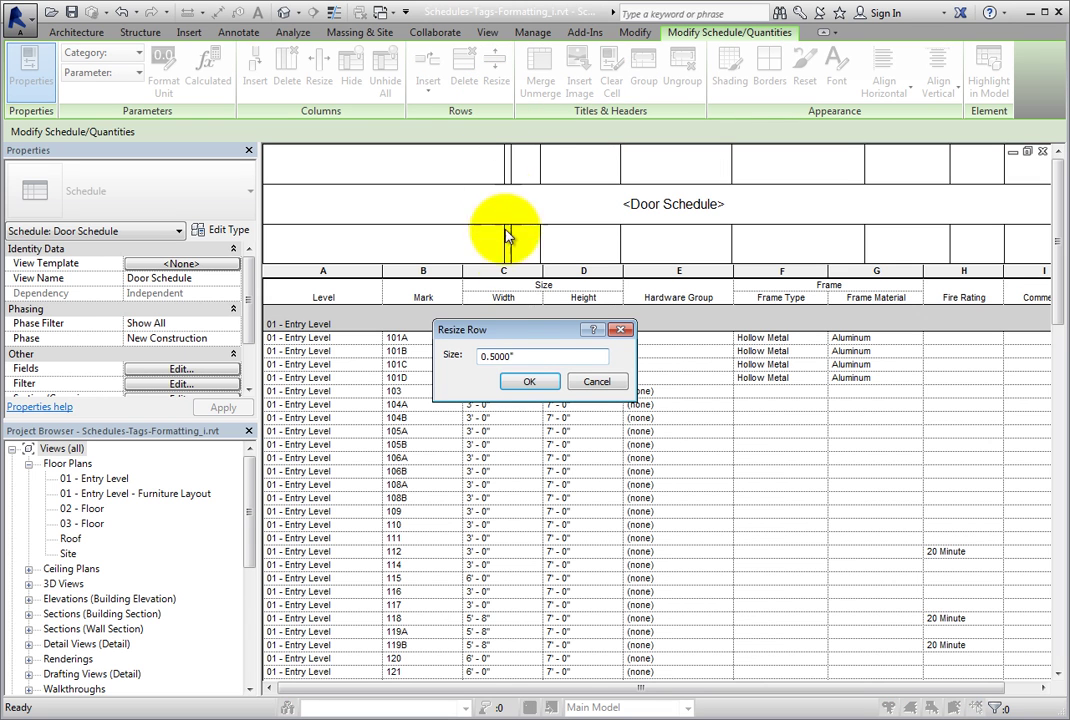
{"action": "left_click_drag", "start_coordinate": [524, 357], "coordinate": [478, 358]}
{"action": "type", "text": "1"}
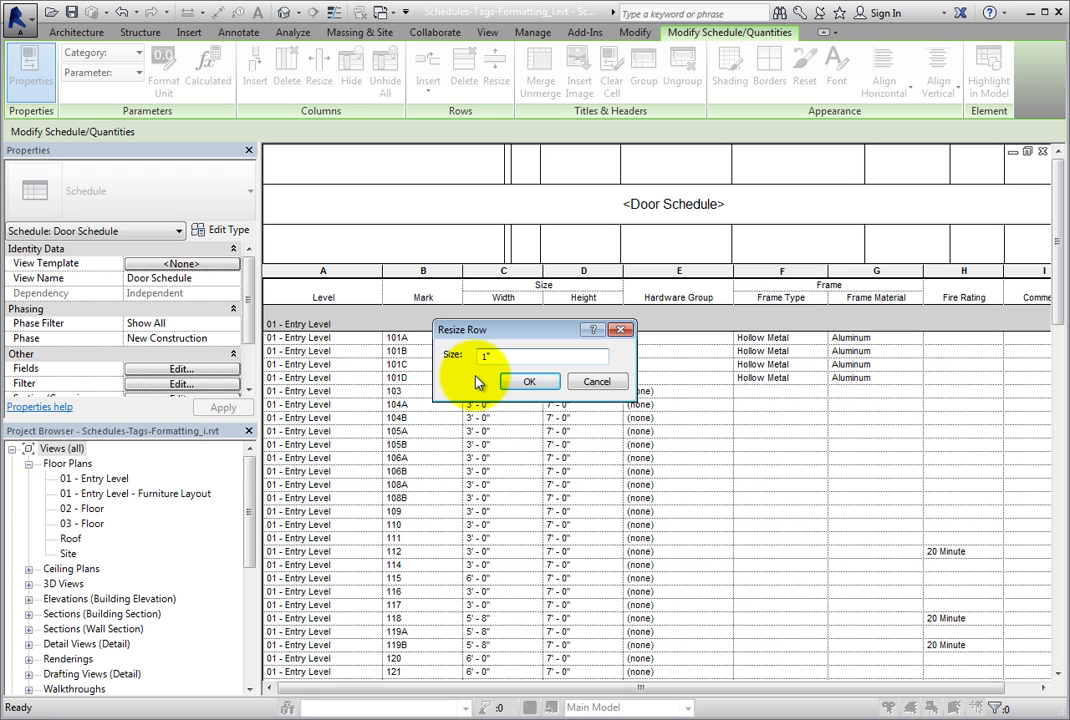
{"action": "left_click", "coordinate": [528, 381]}
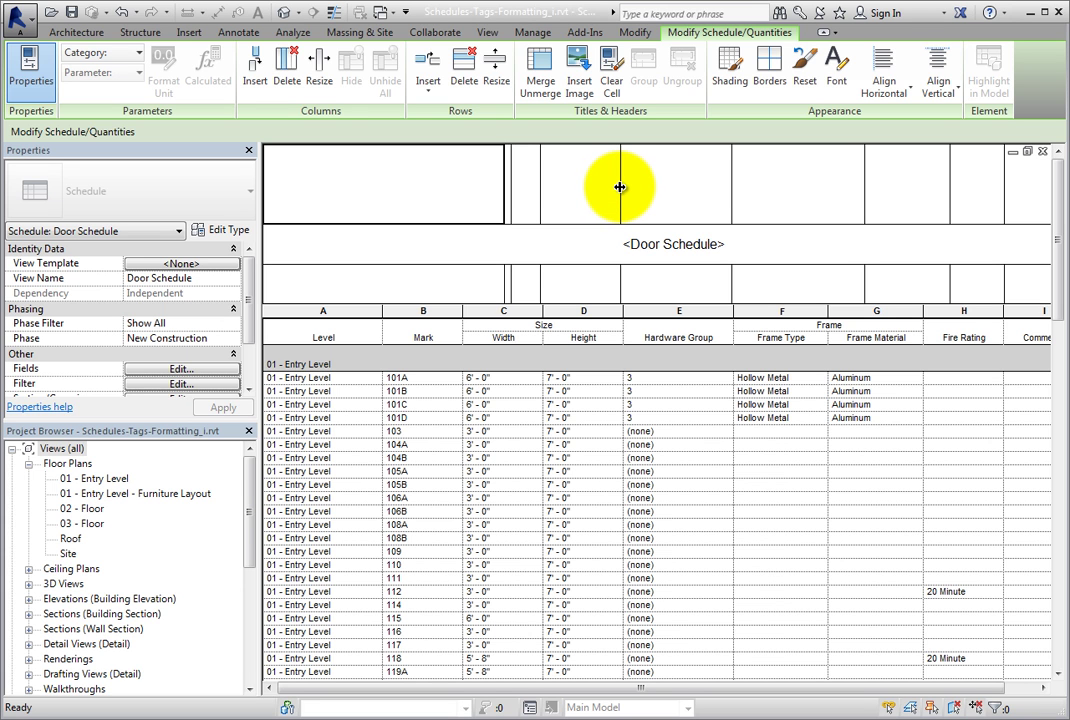
Adjust a title-area column width and the top header row height, then slightly narrow the Level column
{"action": "mouse_move", "coordinate": [620, 187]}
{"action": "left_mouse_down"}
{"action": "mouse_move", "coordinate": [670, 186]}
{"action": "mouse_move", "coordinate": [600, 186]}
{"action": "left_mouse_up"}
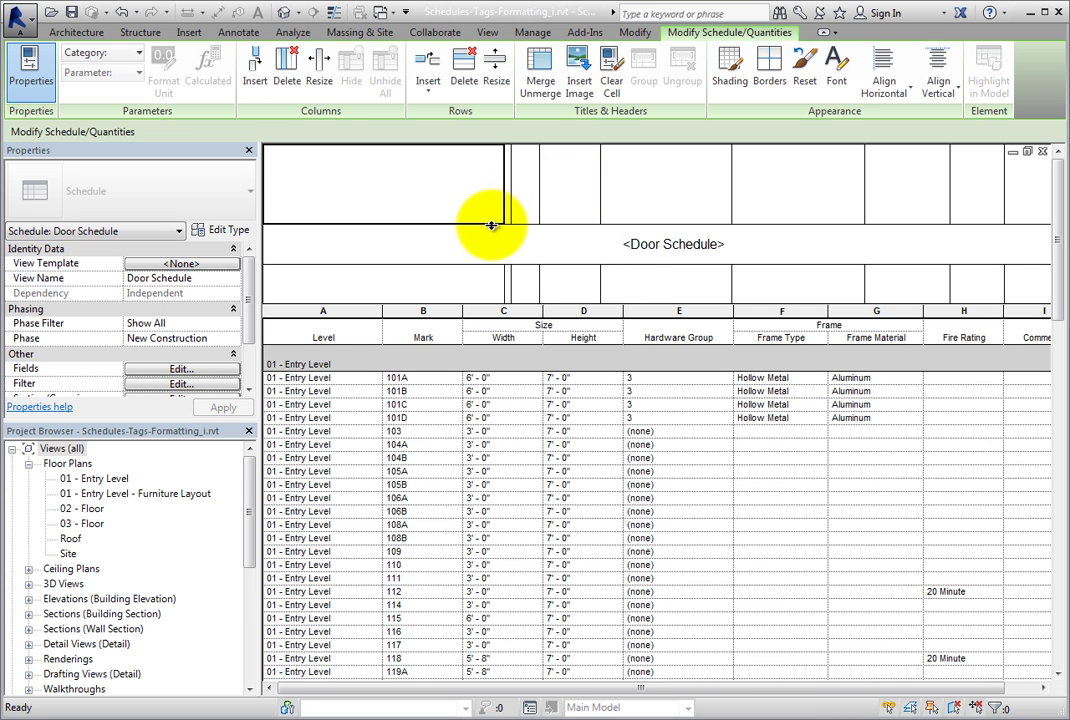
{"action": "left_click_drag", "start_coordinate": [491, 225], "coordinate": [485, 269]}
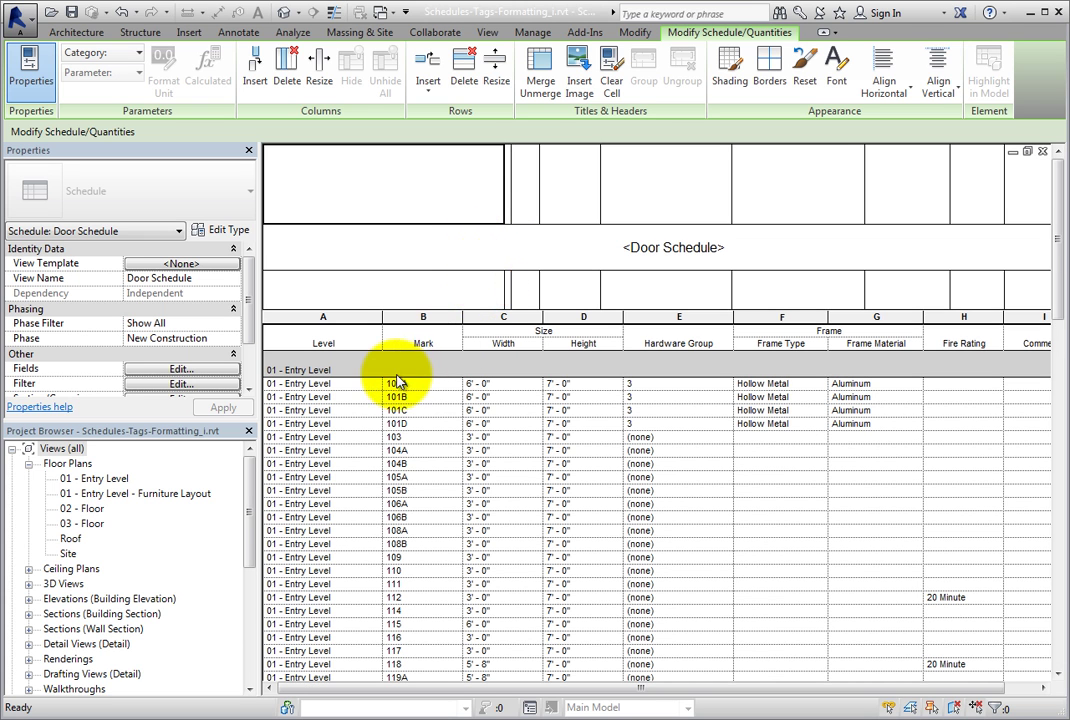
{"action": "left_click_drag", "start_coordinate": [381, 335], "coordinate": [362, 334]}
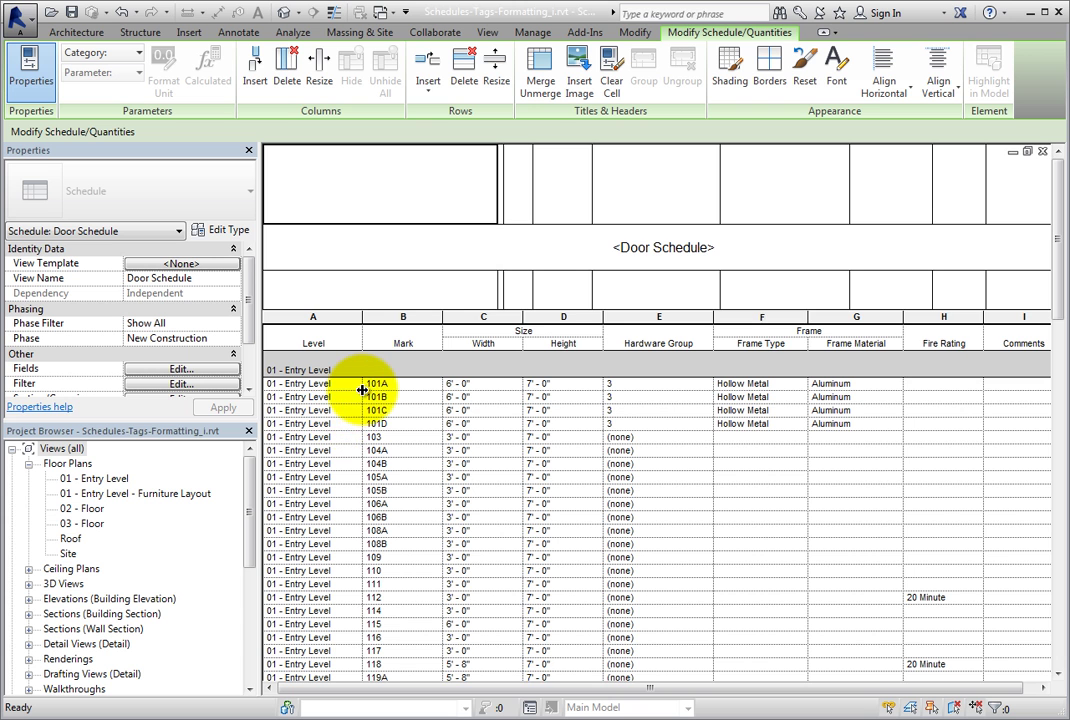
{"action": "mouse_move", "coordinate": [362, 390]}
{"action": "left_mouse_down"}
{"action": "mouse_move", "coordinate": [374, 389]}
{"action": "mouse_move", "coordinate": [359, 389]}
{"action": "left_mouse_up"}
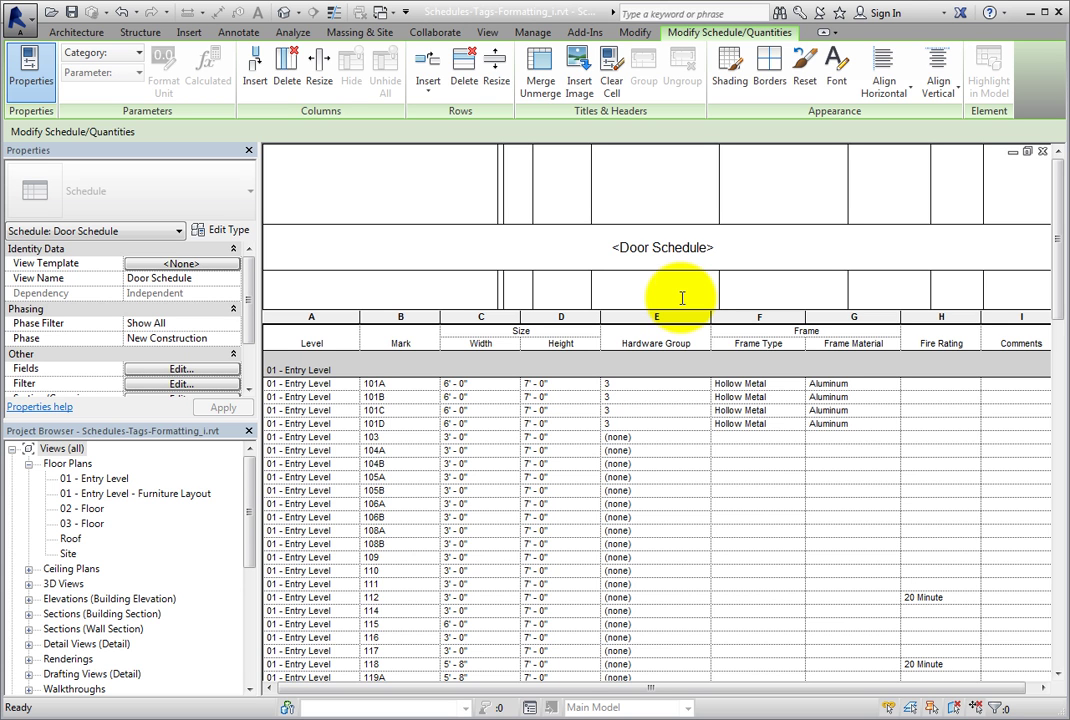
Enter 'Project Number:' in the header cell above Hardware Group
{"action": "type", "text": "Project Number:"}
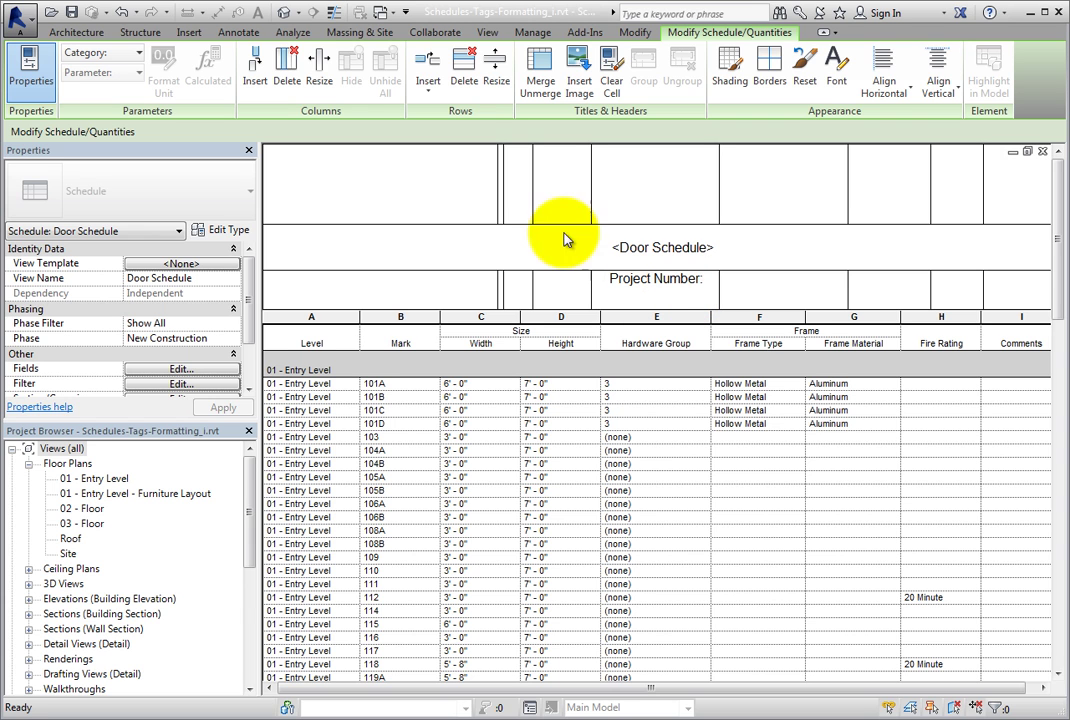
Merge the top header cells into one and start inserting an image into it
{"action": "left_click", "coordinate": [518, 203]}
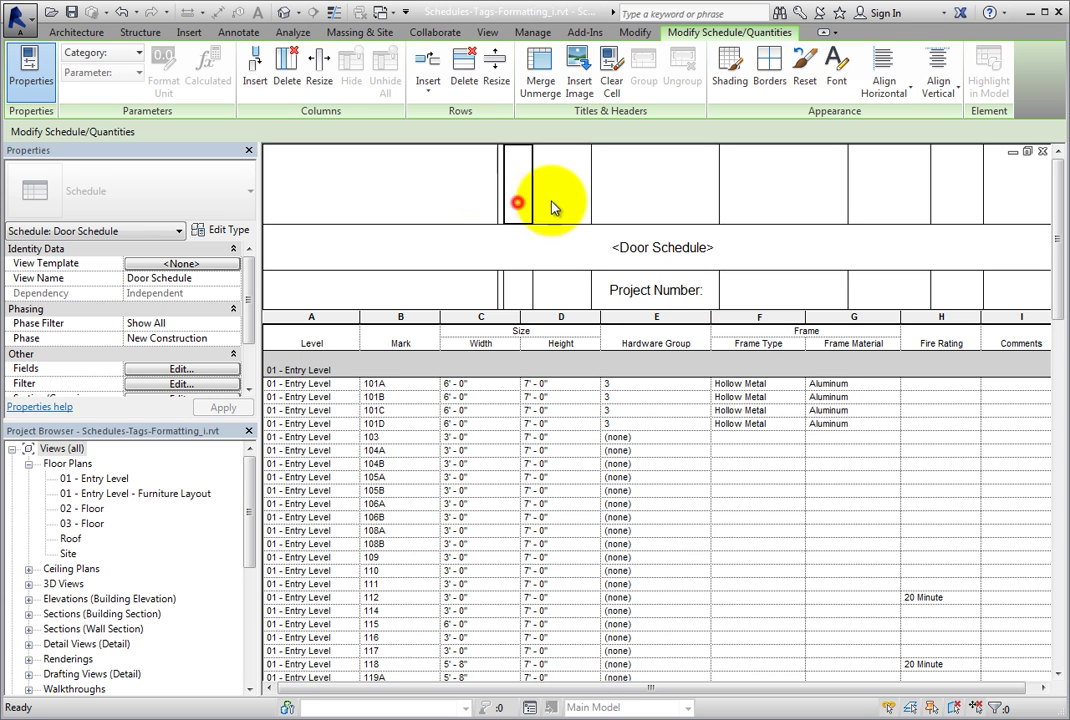
{"action": "left_click_drag", "start_coordinate": [783, 197], "coordinate": [501, 201]}
{"action": "right_click", "coordinate": [602, 187]}
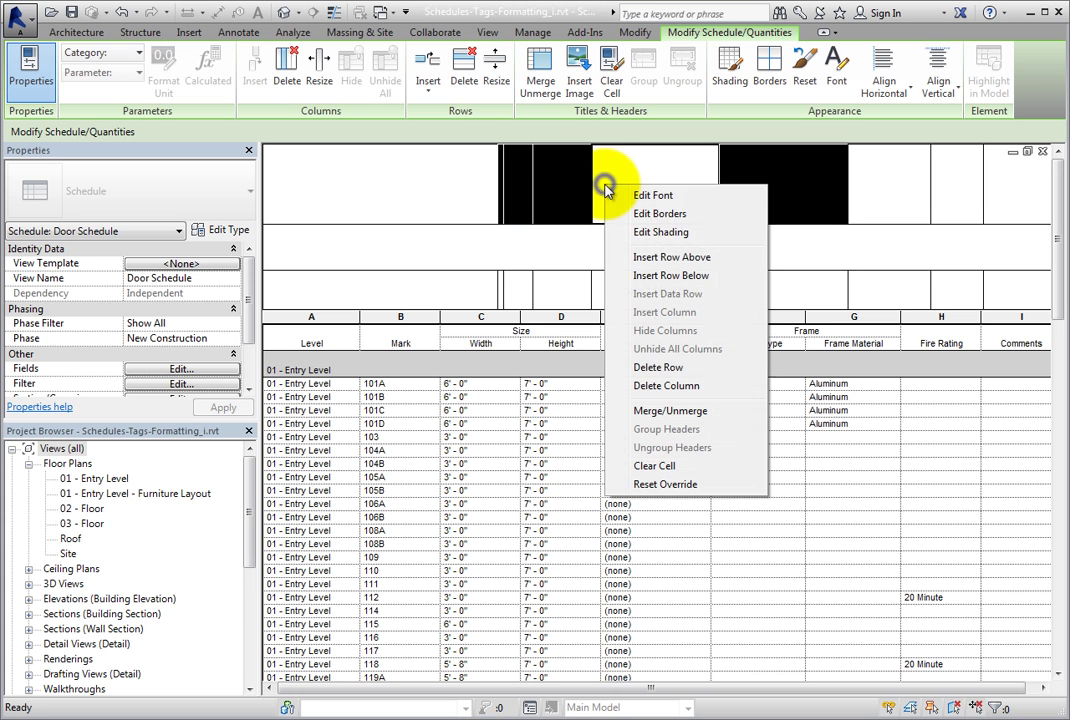
{"action": "left_click", "coordinate": [652, 410]}
{"action": "left_click", "coordinate": [676, 198]}
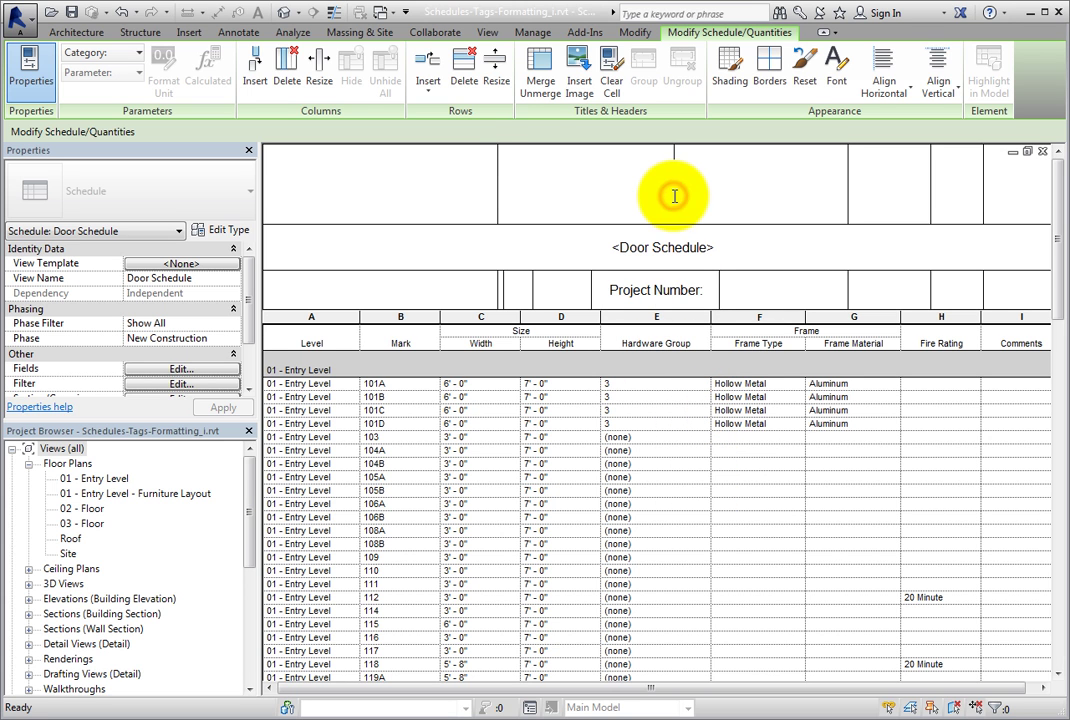
{"action": "left_click", "coordinate": [577, 88]}
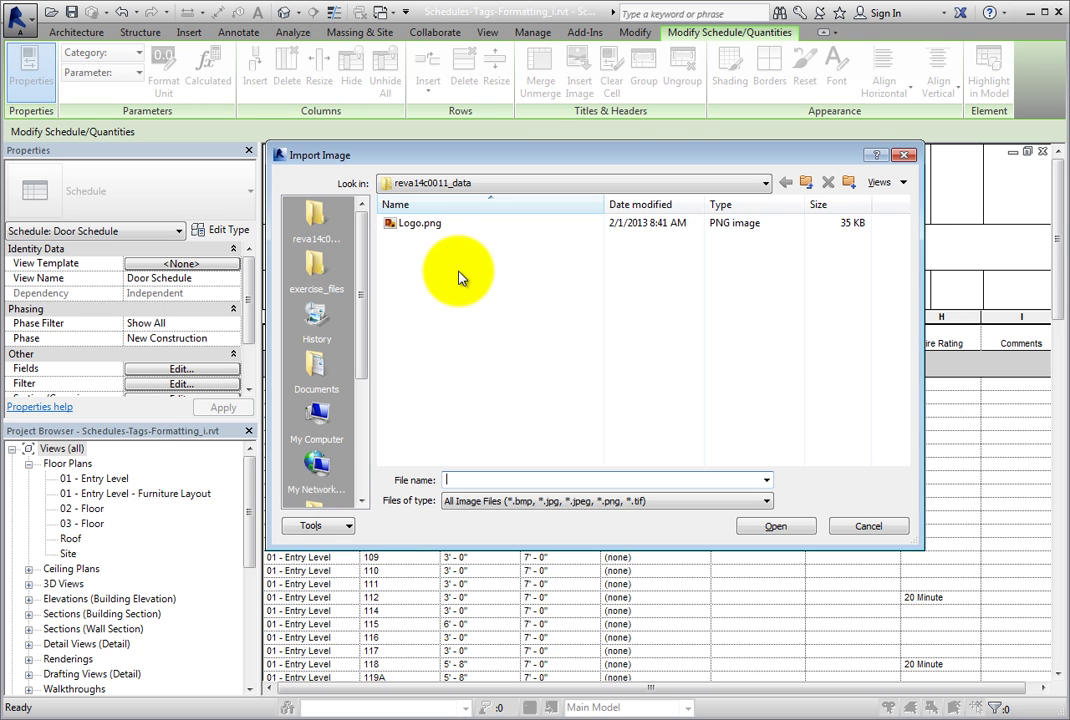
Place Logo.png into the merged top header cell
{"action": "left_click", "coordinate": [420, 223]}
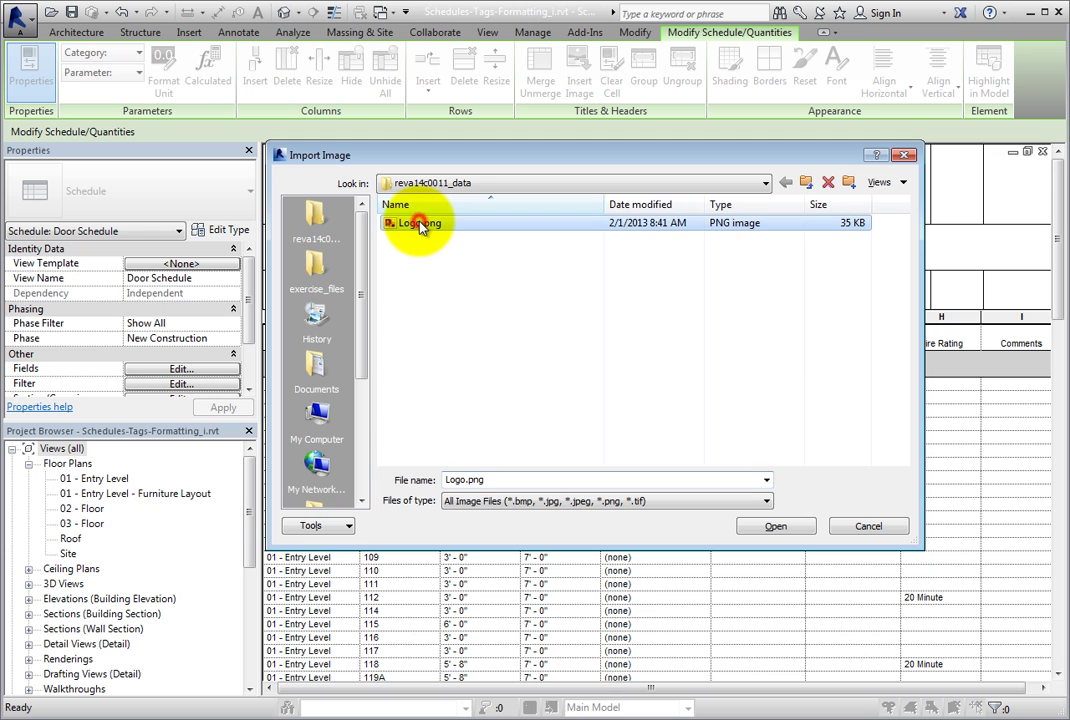
{"action": "left_click", "coordinate": [797, 530]}
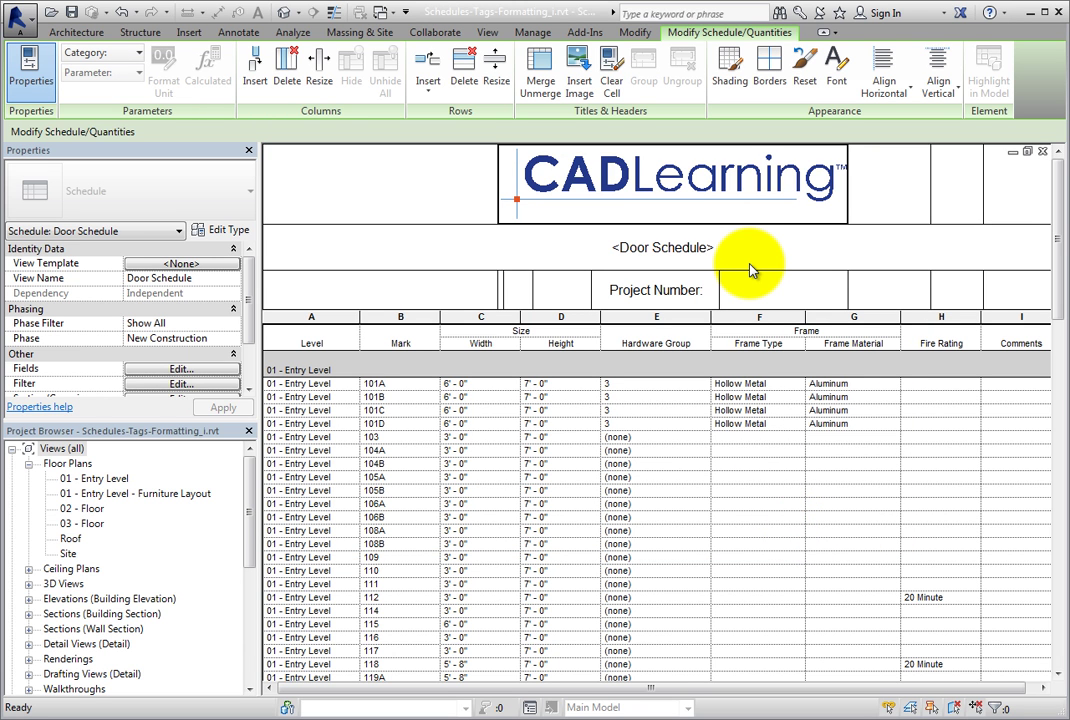
Widen the CADLearning logo header cell by extending its borders to the right and left
{"action": "left_click_drag", "start_coordinate": [848, 204], "coordinate": [899, 201]}
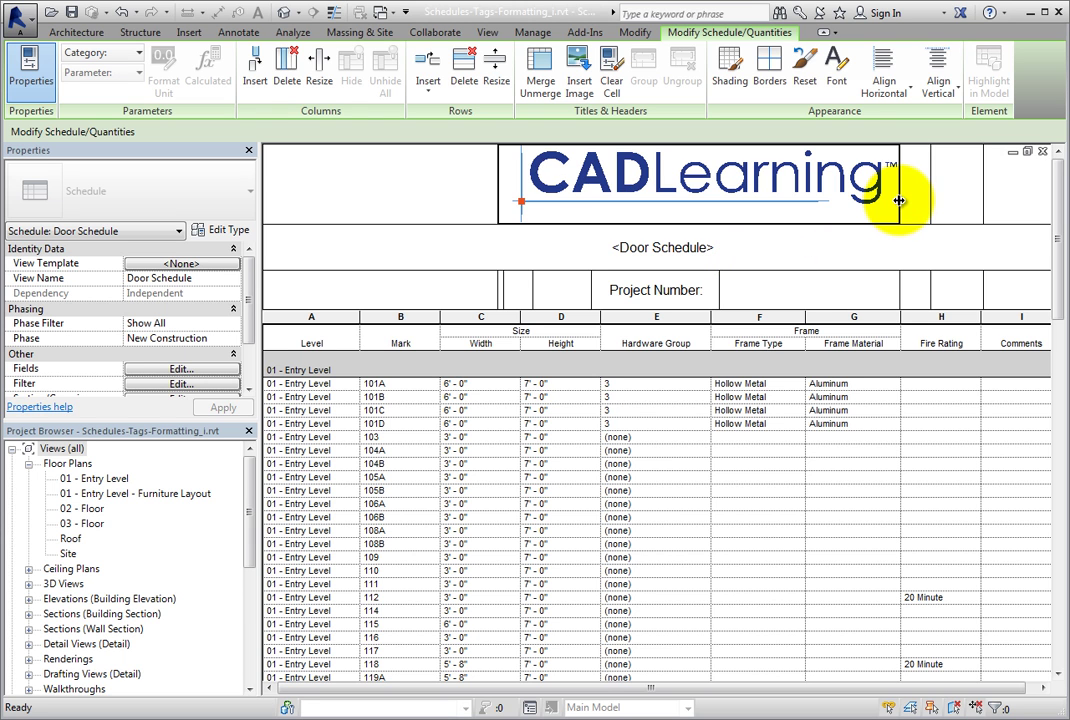
{"action": "left_click_drag", "start_coordinate": [495, 174], "coordinate": [455, 185]}
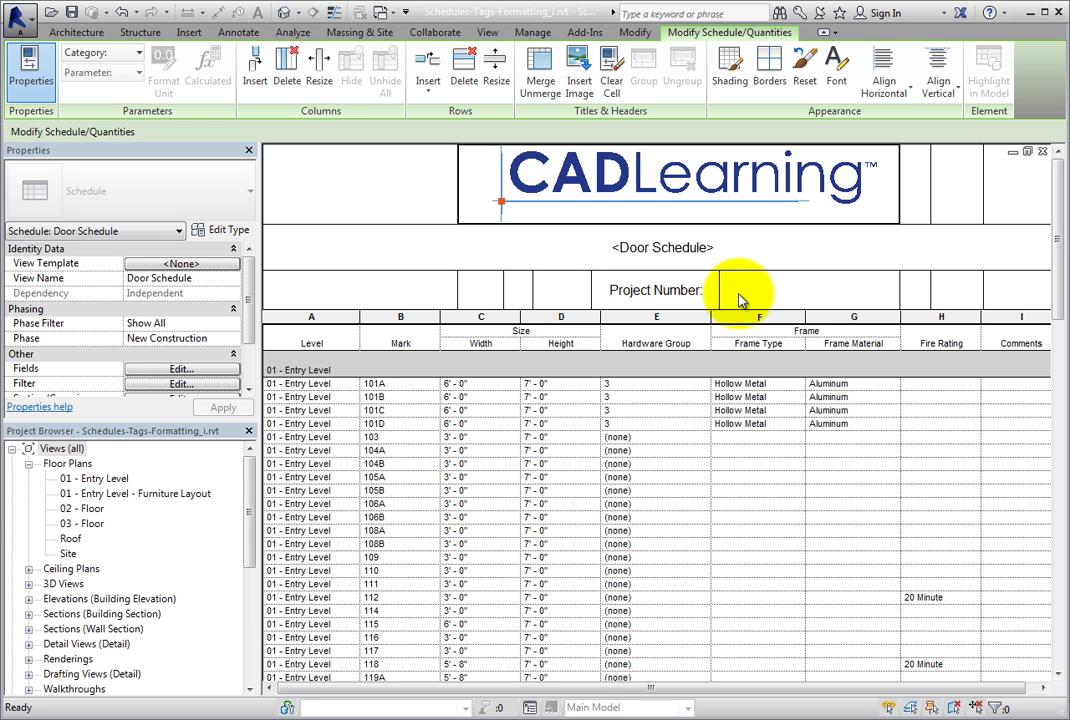
Select the Door Schedule title cell, then the empty cell beside Project Number:
{"action": "left_click", "coordinate": [745, 256]}
{"action": "left_click", "coordinate": [743, 256]}
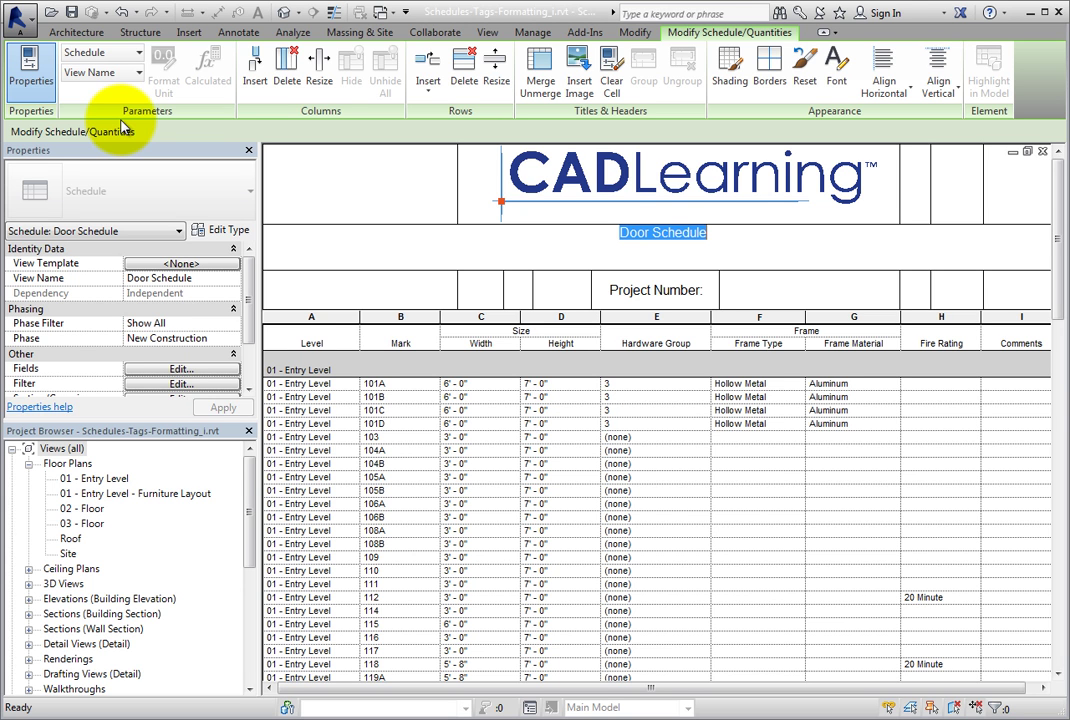
{"action": "left_click", "coordinate": [737, 290]}
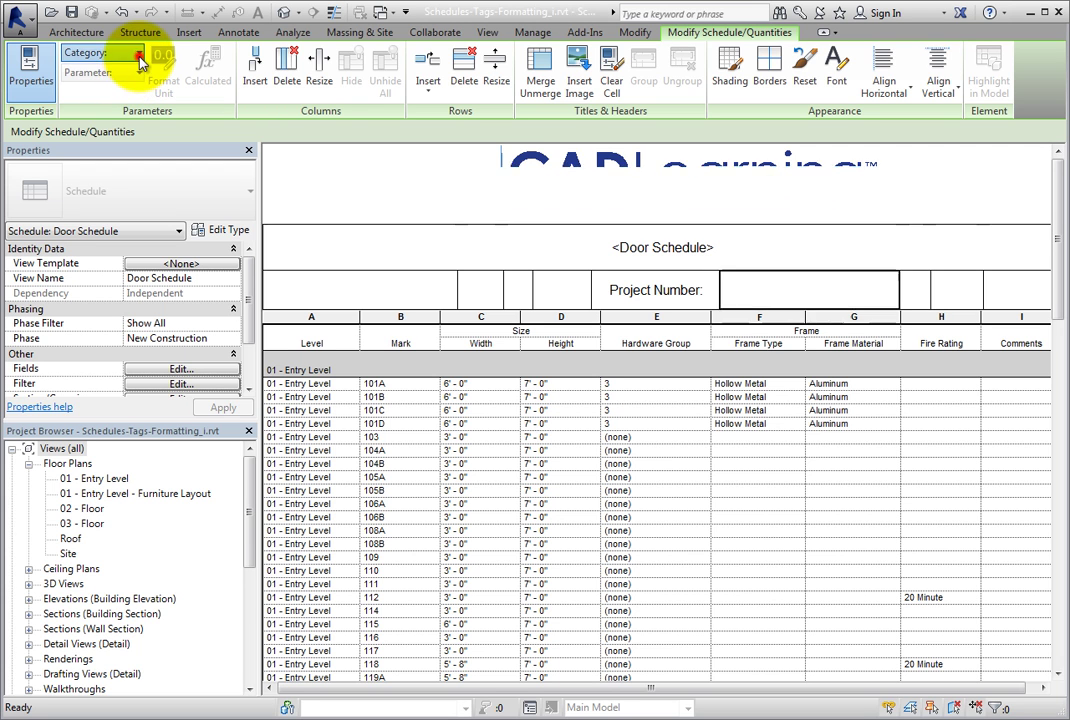
Link the cell to the Project Information category's Project Number parameter
{"action": "left_click", "coordinate": [139, 55]}
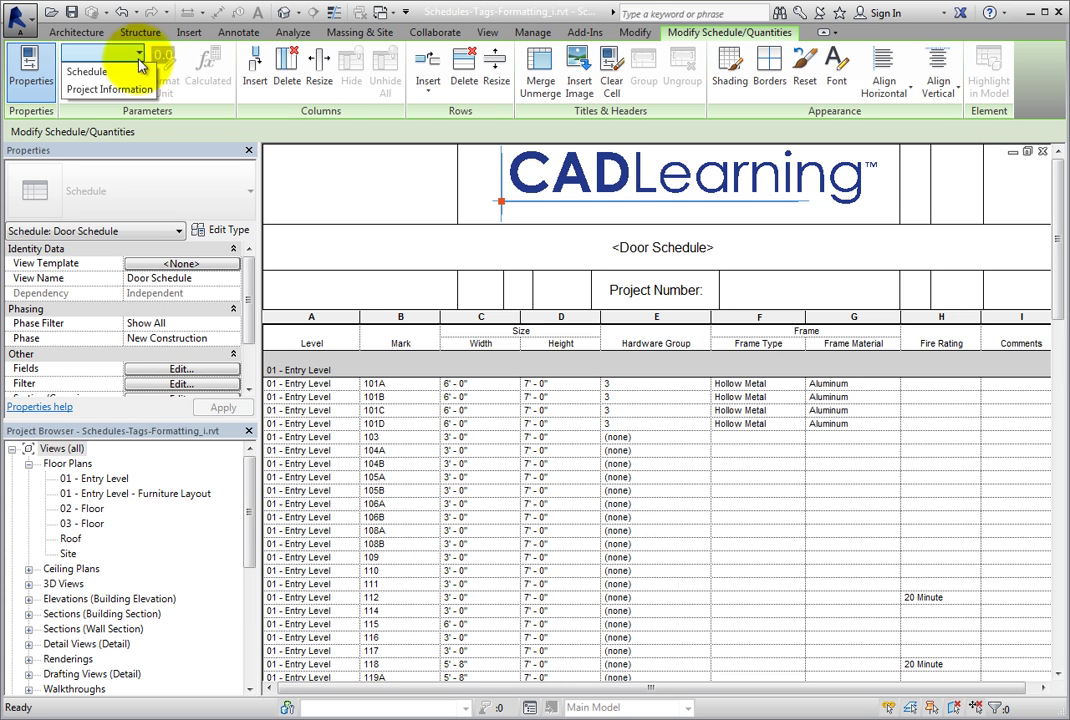
{"action": "left_click", "coordinate": [133, 72]}
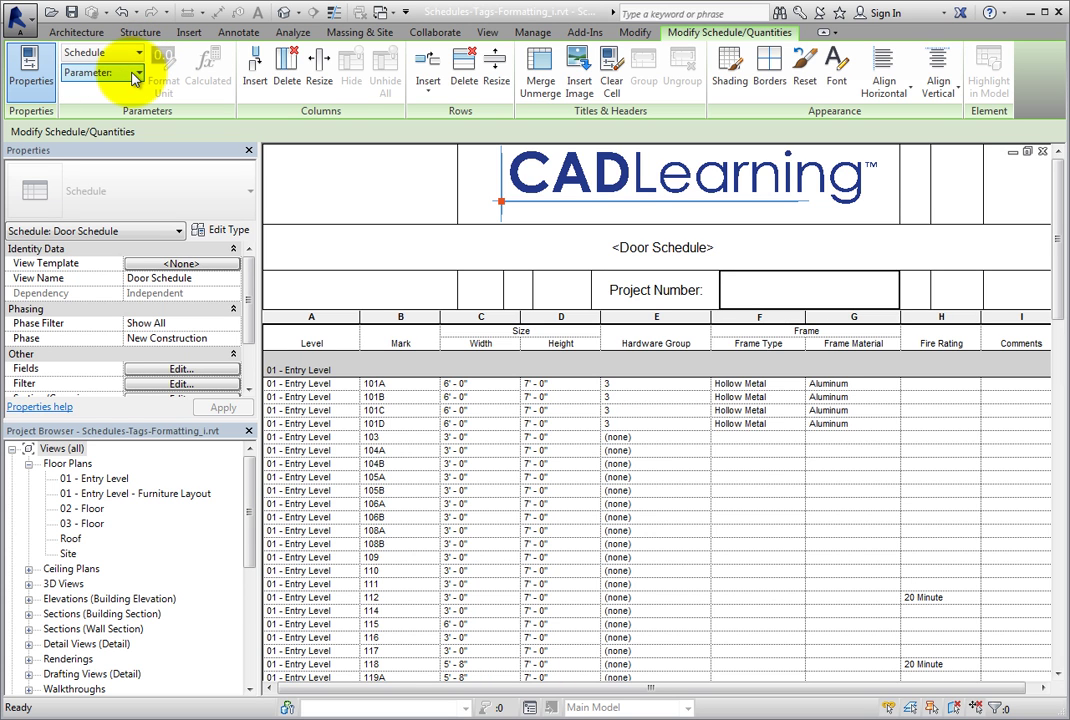
{"action": "left_click", "coordinate": [135, 74]}
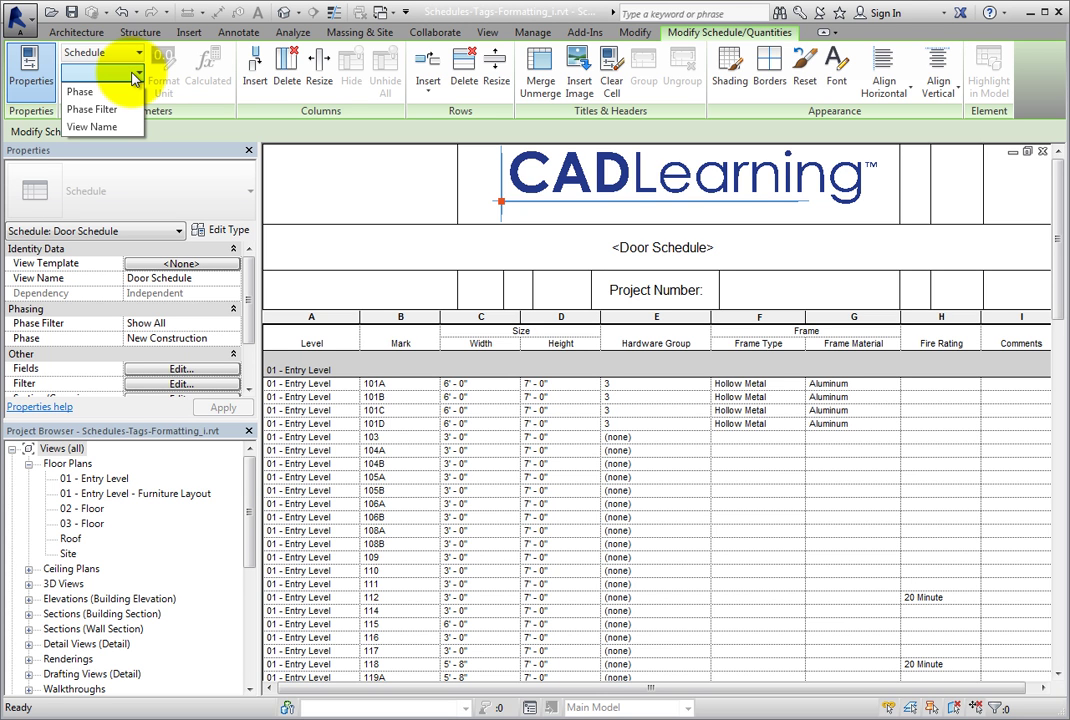
{"action": "left_click", "coordinate": [135, 74]}
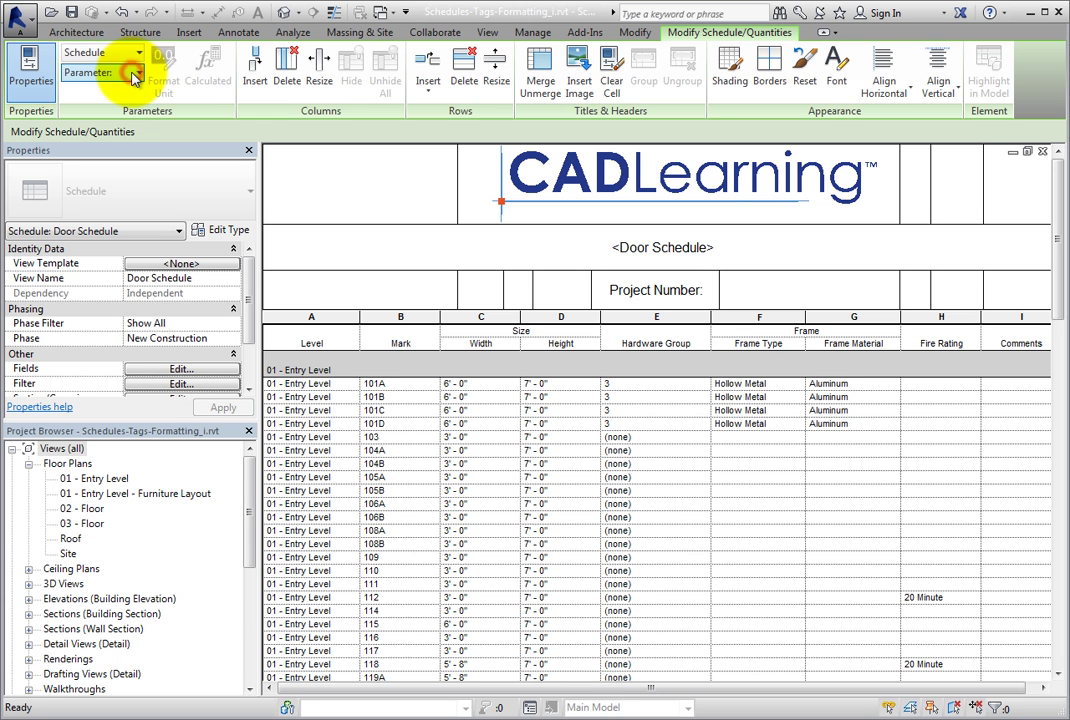
{"action": "left_click", "coordinate": [135, 55]}
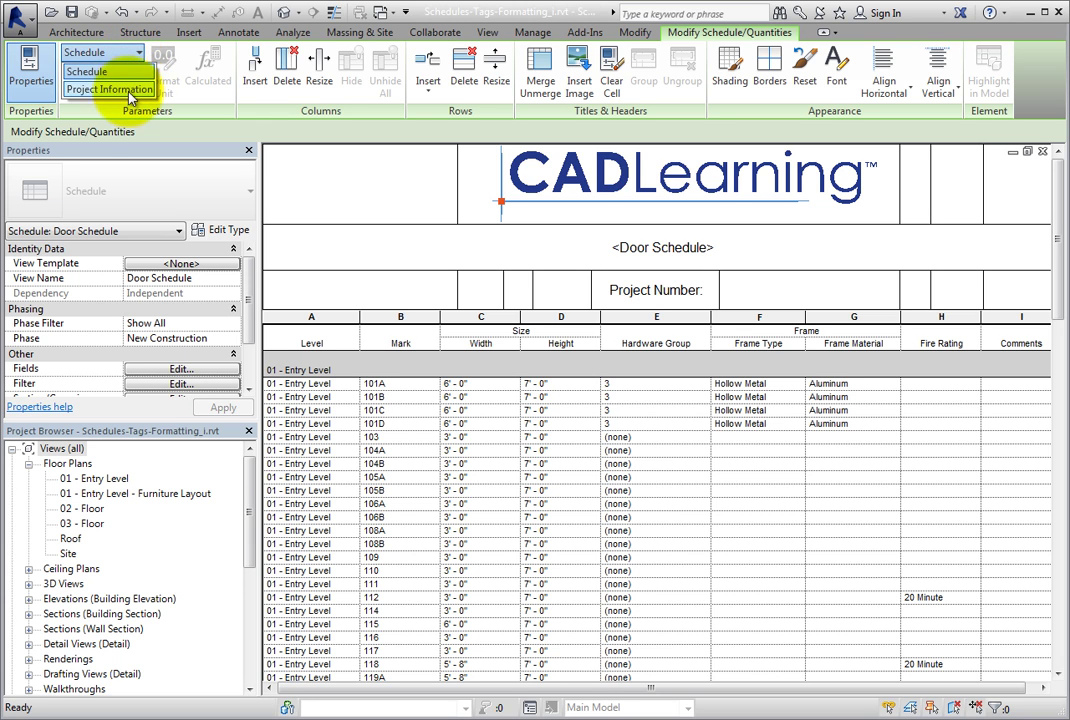
{"action": "left_click", "coordinate": [130, 89]}
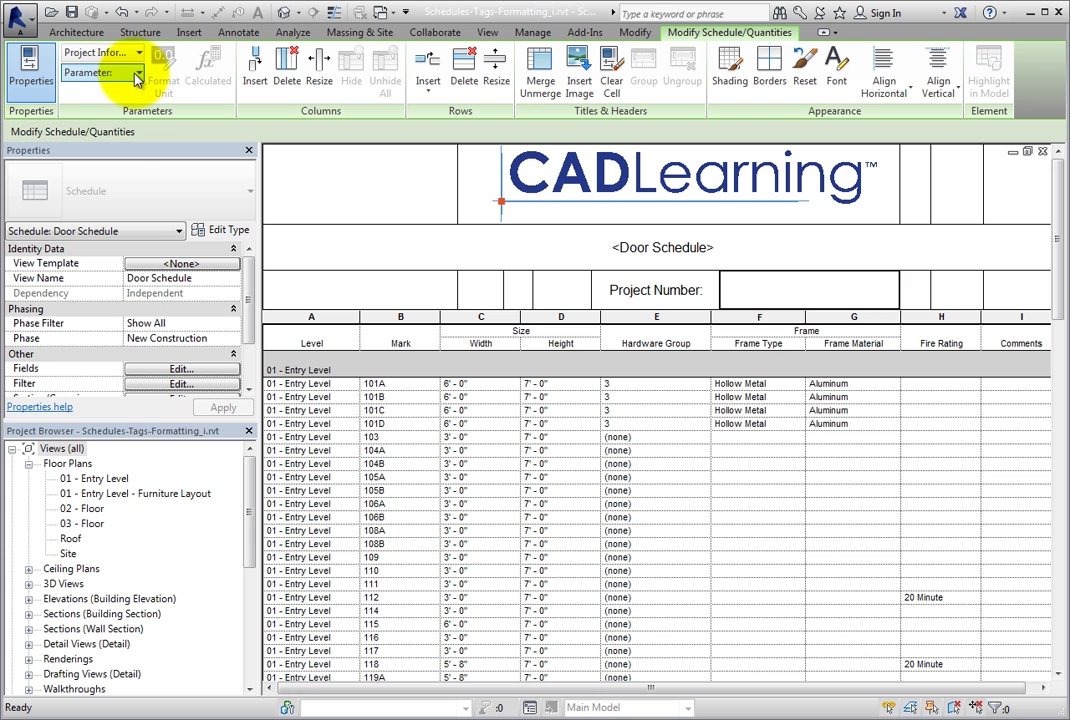
{"action": "left_click", "coordinate": [137, 73]}
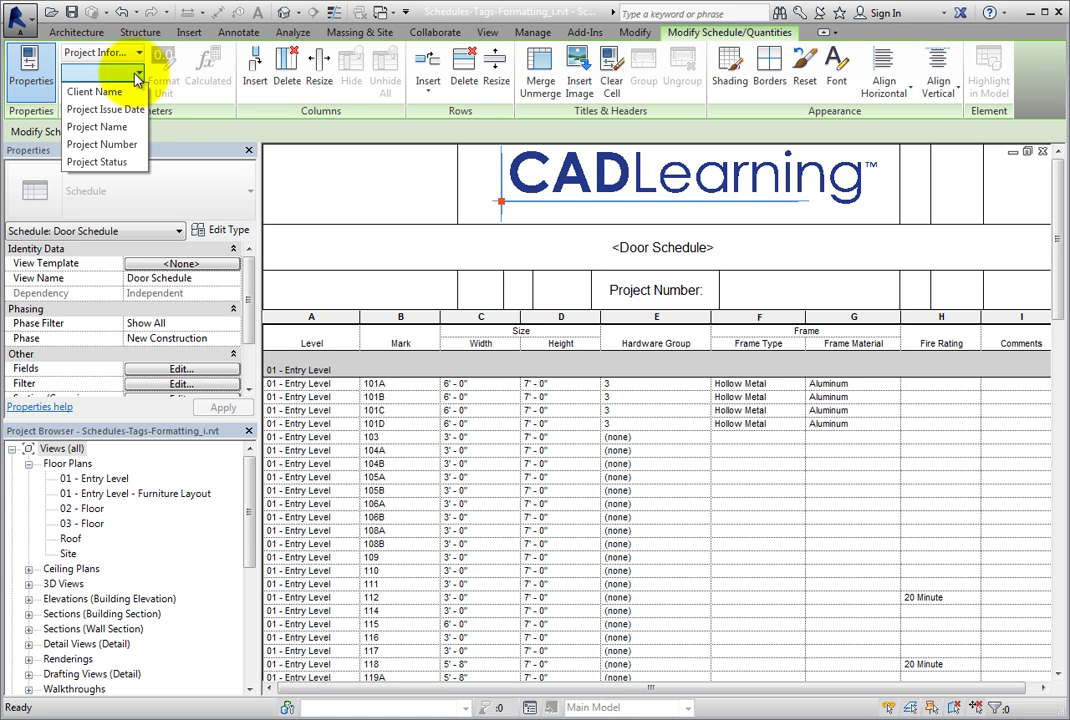
{"action": "left_click", "coordinate": [143, 150]}
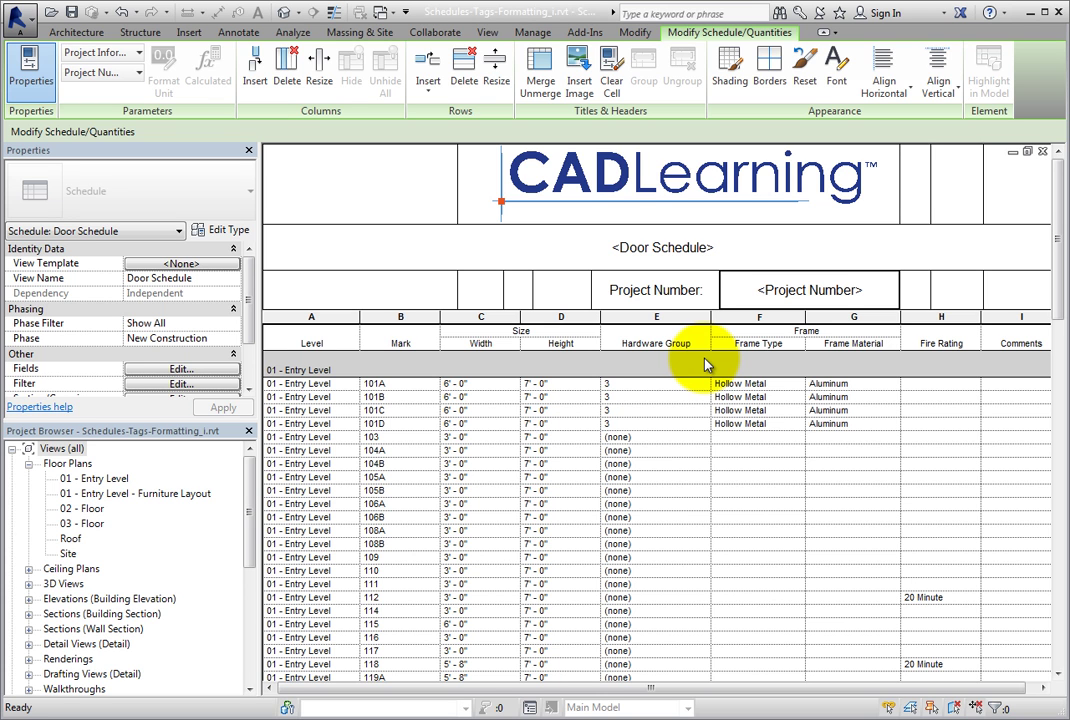
Set the Project Number to 120911 in the Manage tab's Project Information
{"action": "left_click", "coordinate": [540, 36]}
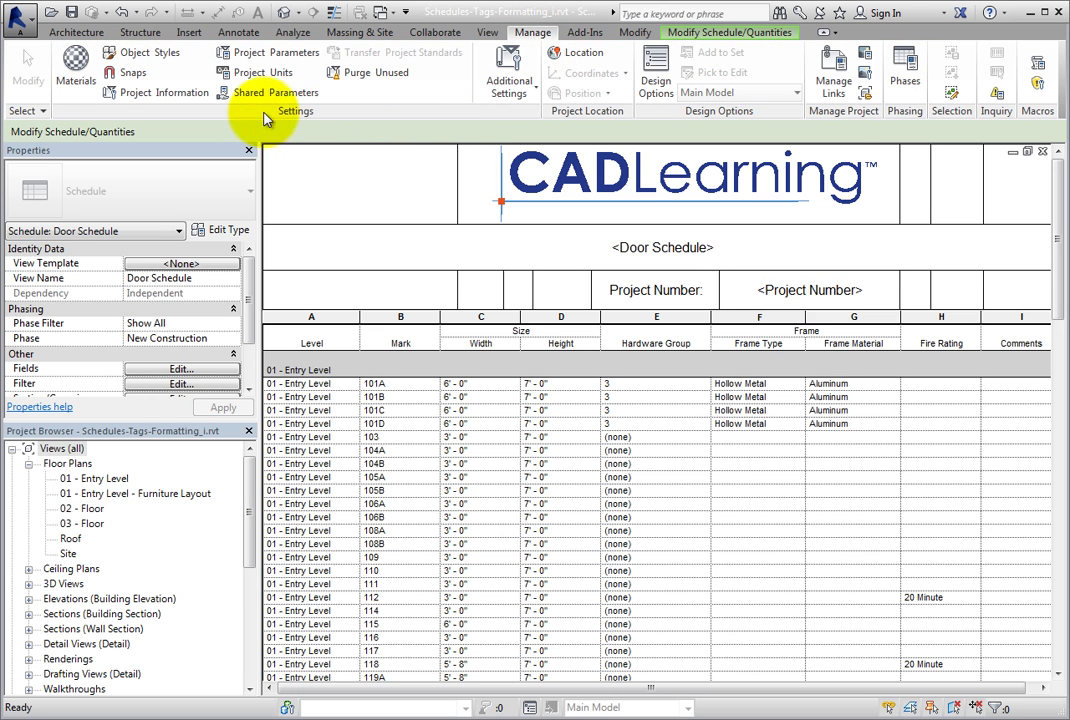
{"action": "left_click", "coordinate": [196, 96]}
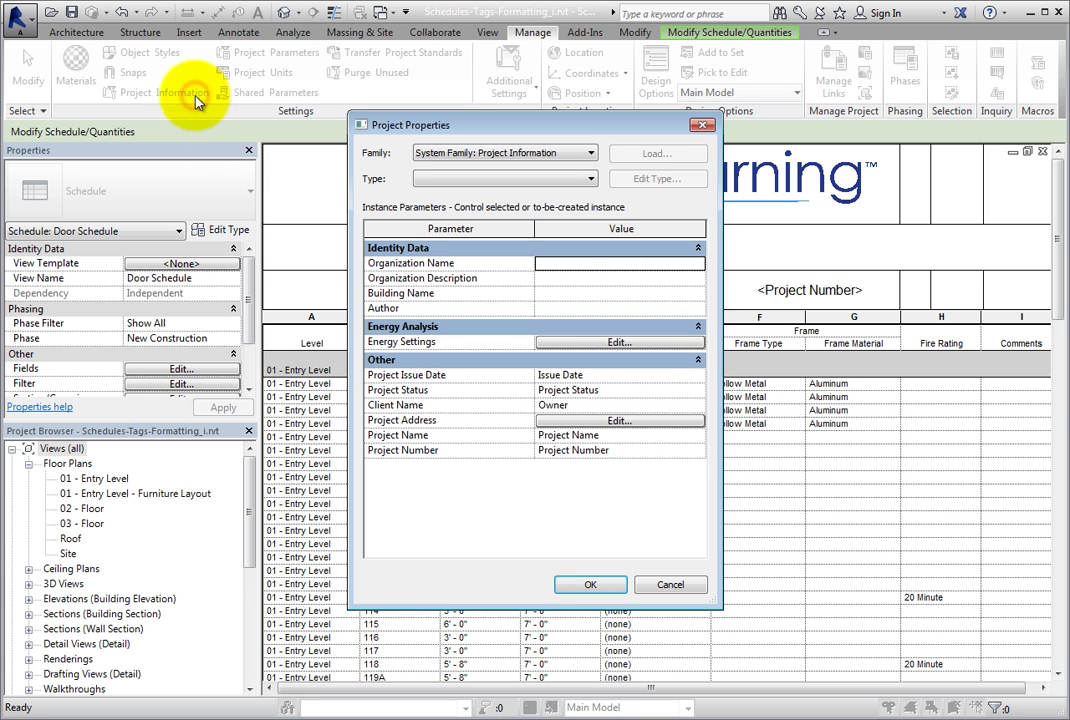
{"action": "left_click", "coordinate": [622, 450]}
{"action": "type", "text": "12"}
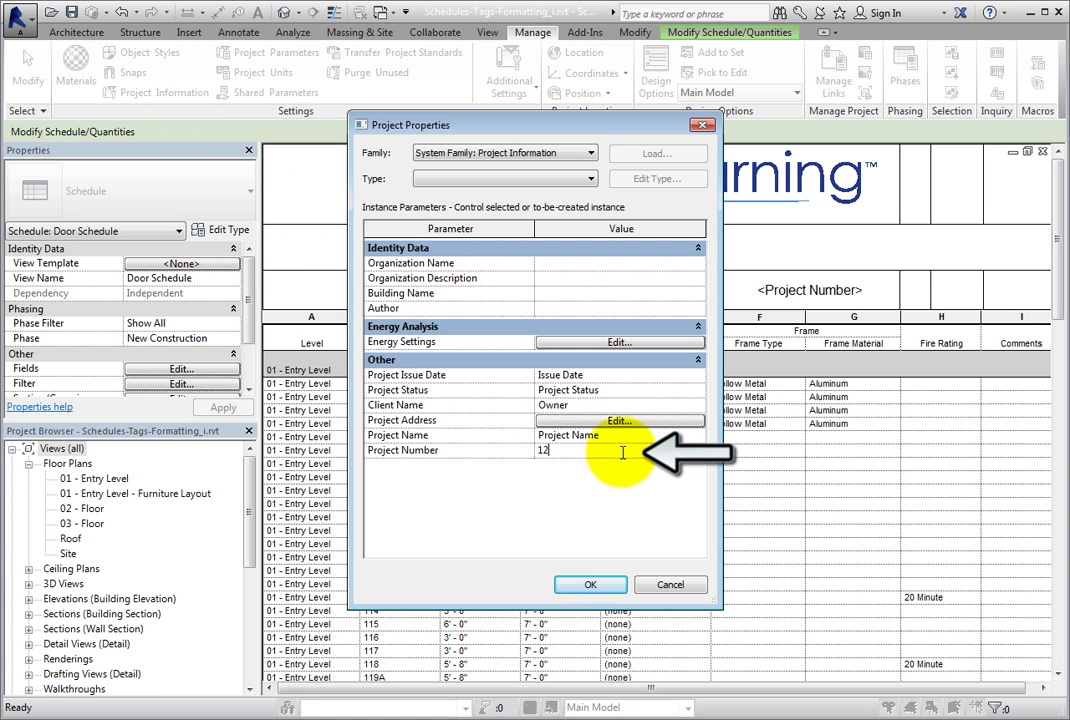
{"action": "type", "text": "0911"}
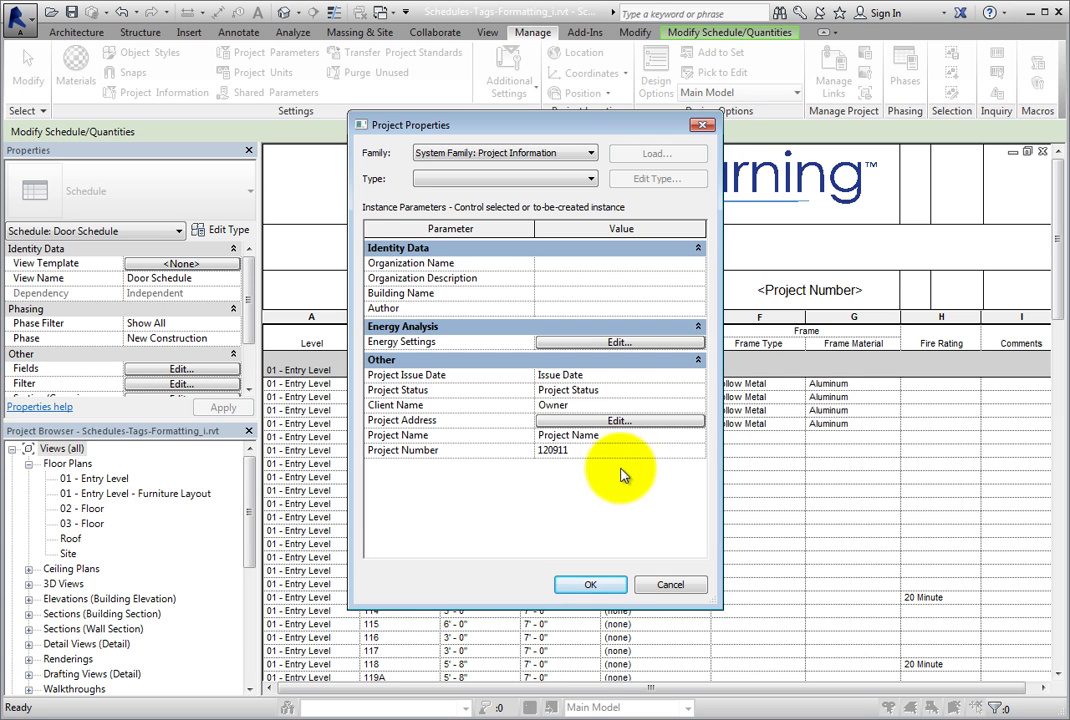
{"action": "left_click", "coordinate": [612, 588]}
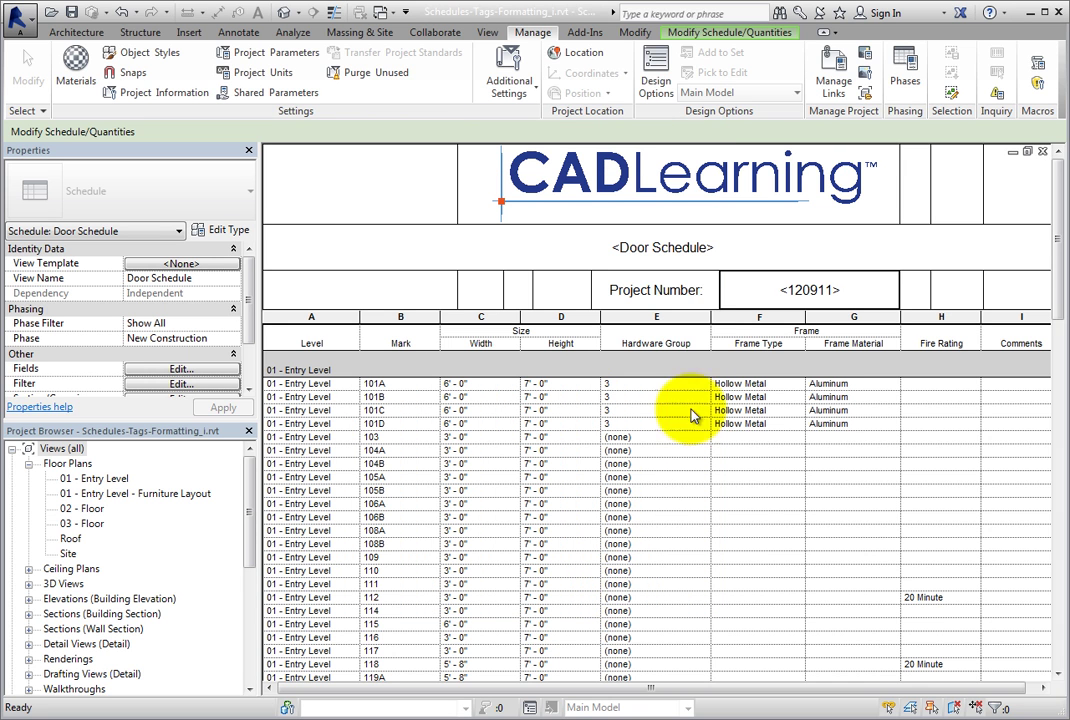
Return to Modify Schedule/Quantities and compare the tools enabled for header cells and a Mark cell
{"action": "left_click", "coordinate": [746, 33]}
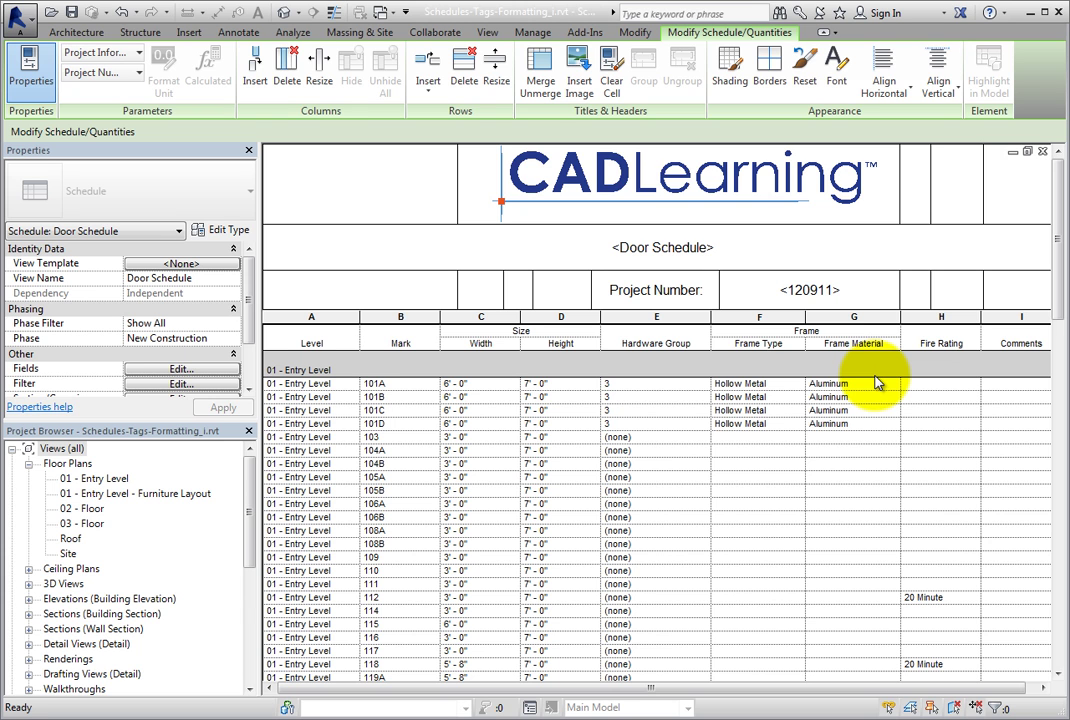
{"action": "left_click", "coordinate": [746, 297]}
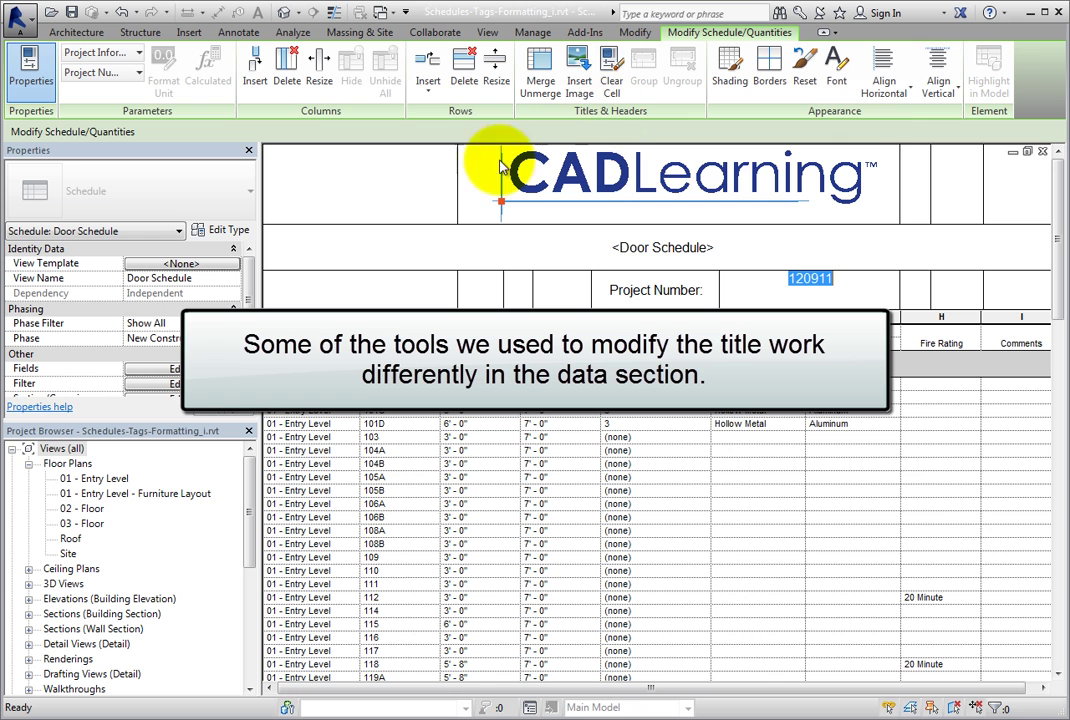
{"action": "left_click", "coordinate": [435, 195]}
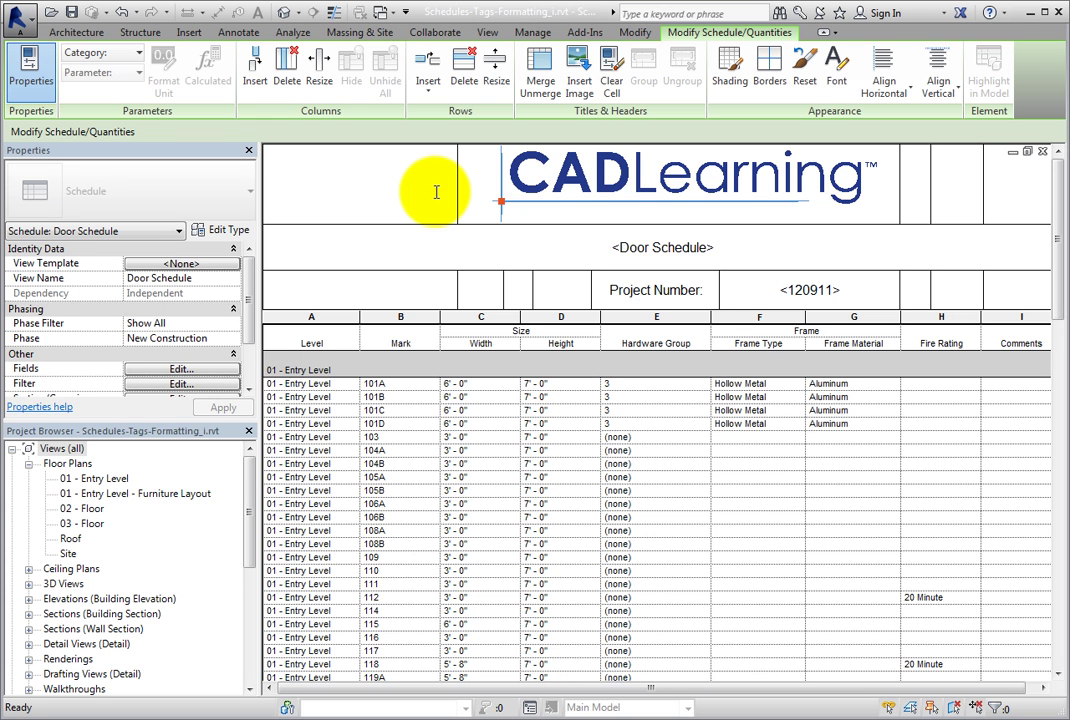
{"action": "left_click", "coordinate": [402, 391]}
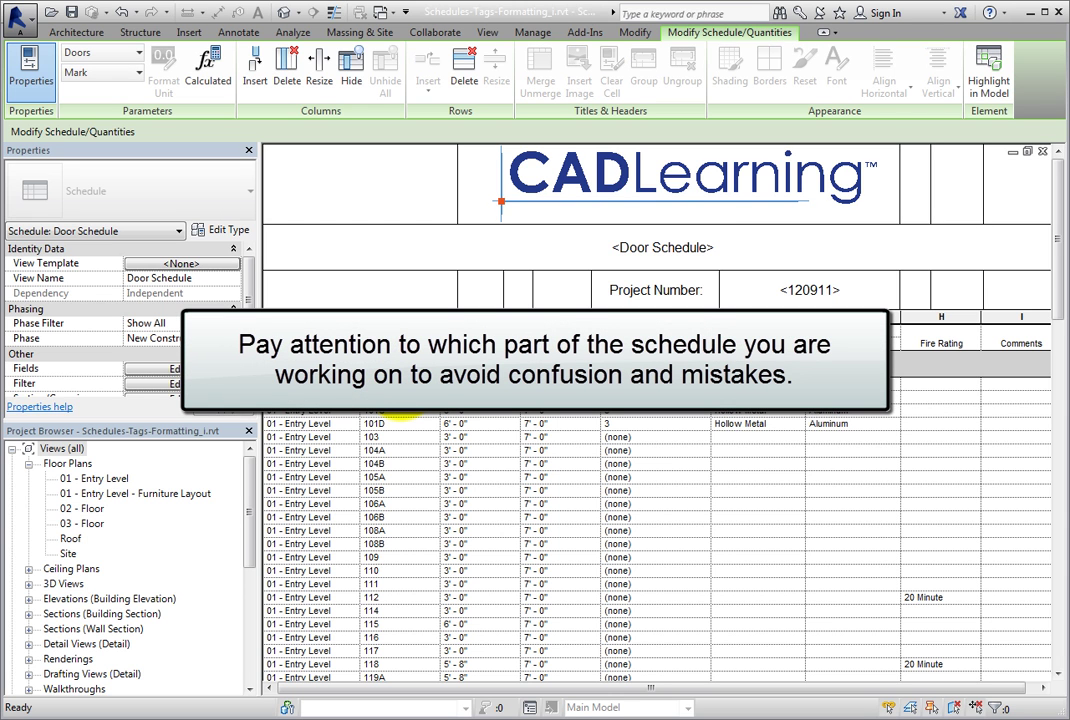
{"action": "left_click", "coordinate": [404, 208]}
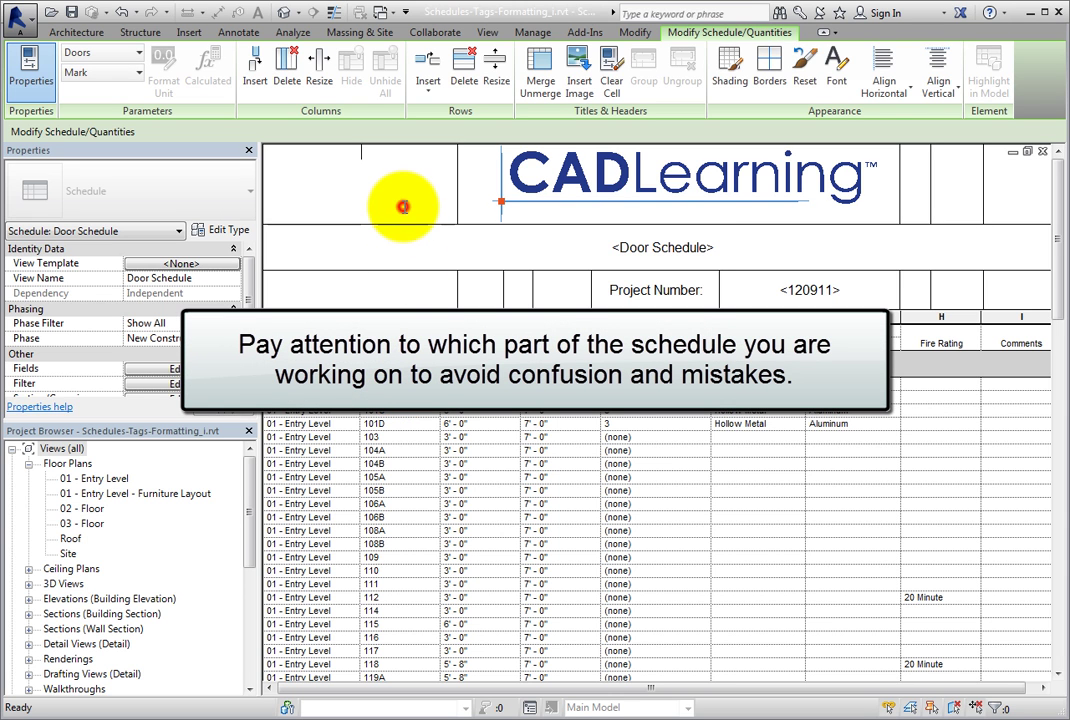